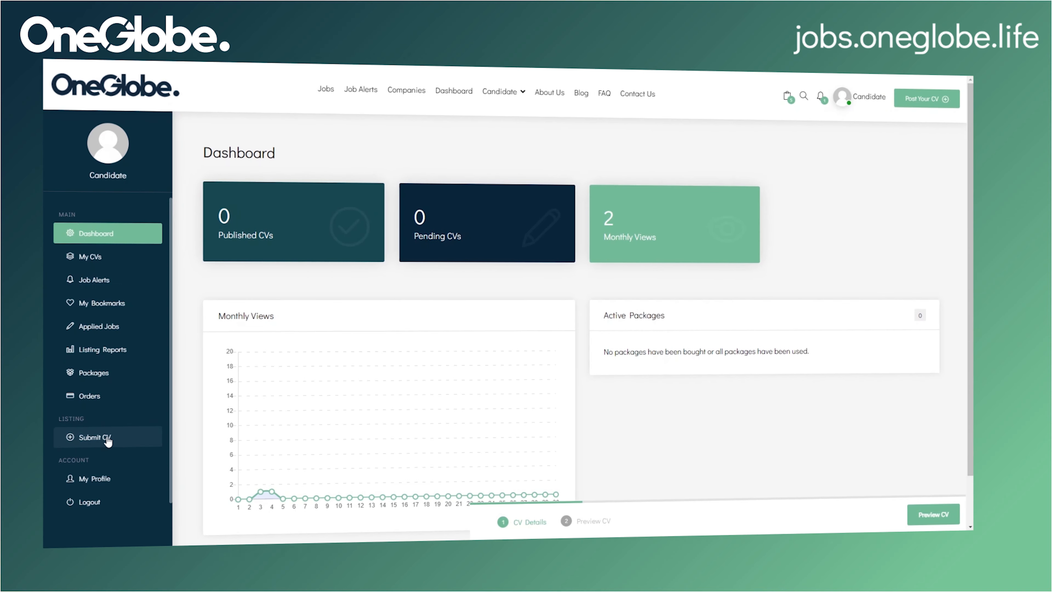
# Step: Start a new CV submission from the Submit CV sidebar entry
pyautogui.click(102, 447)
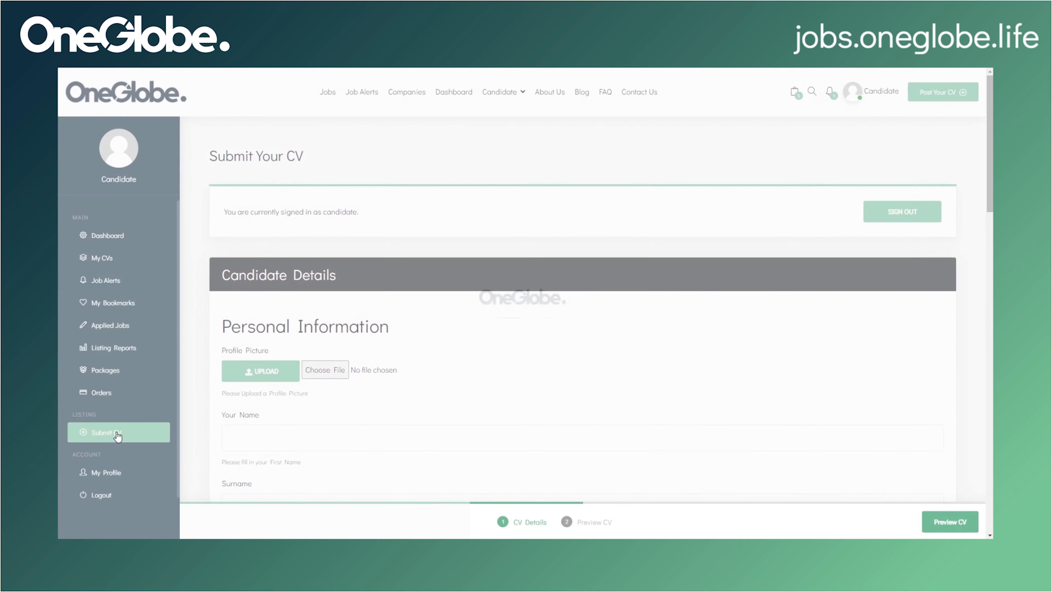
pyautogui.scroll(-2, 547, 340)
pyautogui.moveTo(989, 175); pyautogui.dragTo(989, 184)
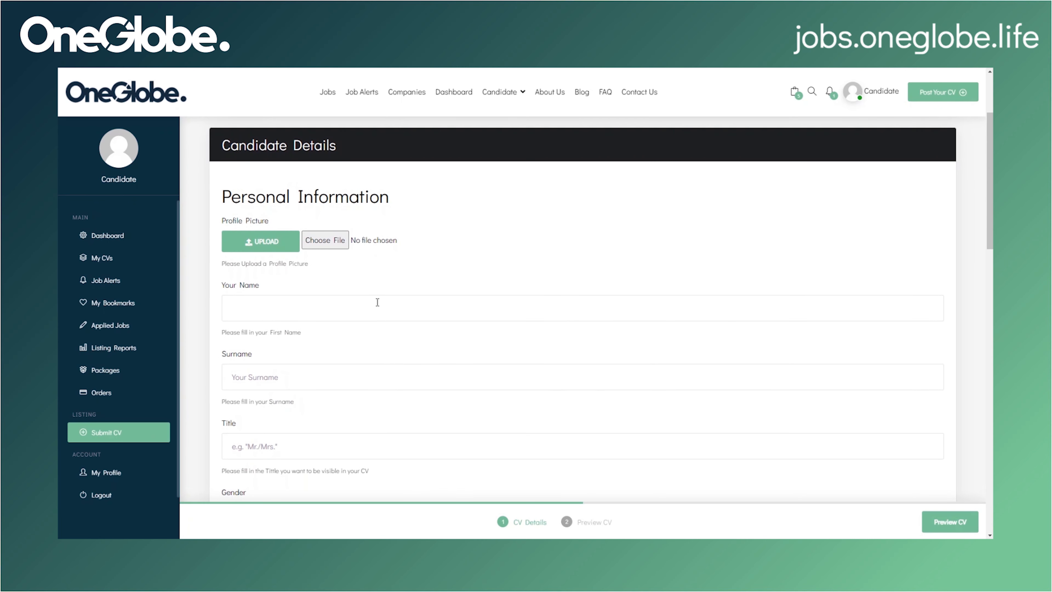
# Step: Upload the Profile-pic image from the Images folder as the profile picture
pyautogui.click(326, 244)
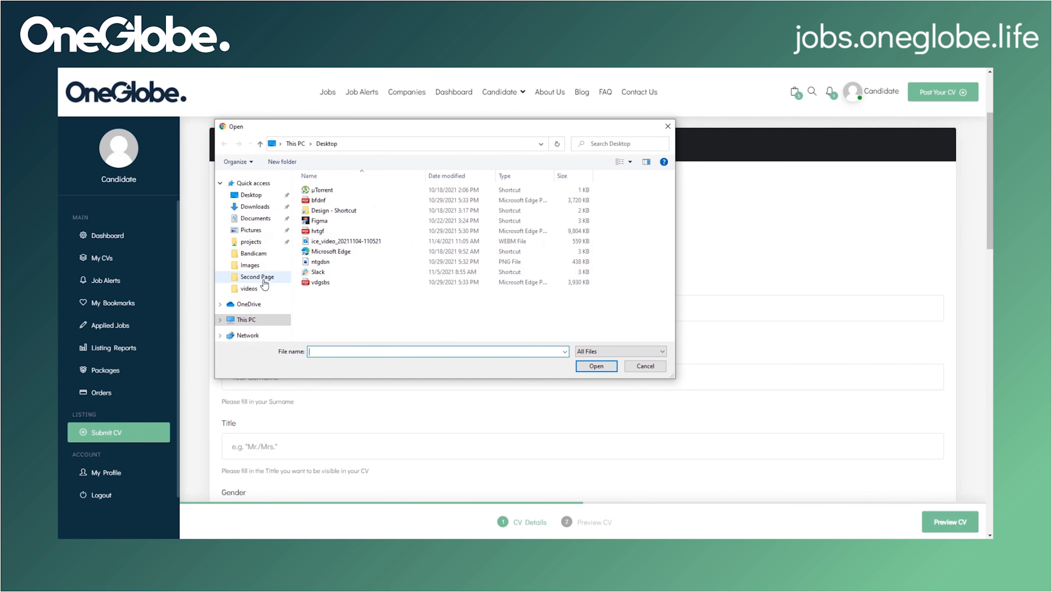
pyautogui.click(250, 265)
pyautogui.click(351, 221)
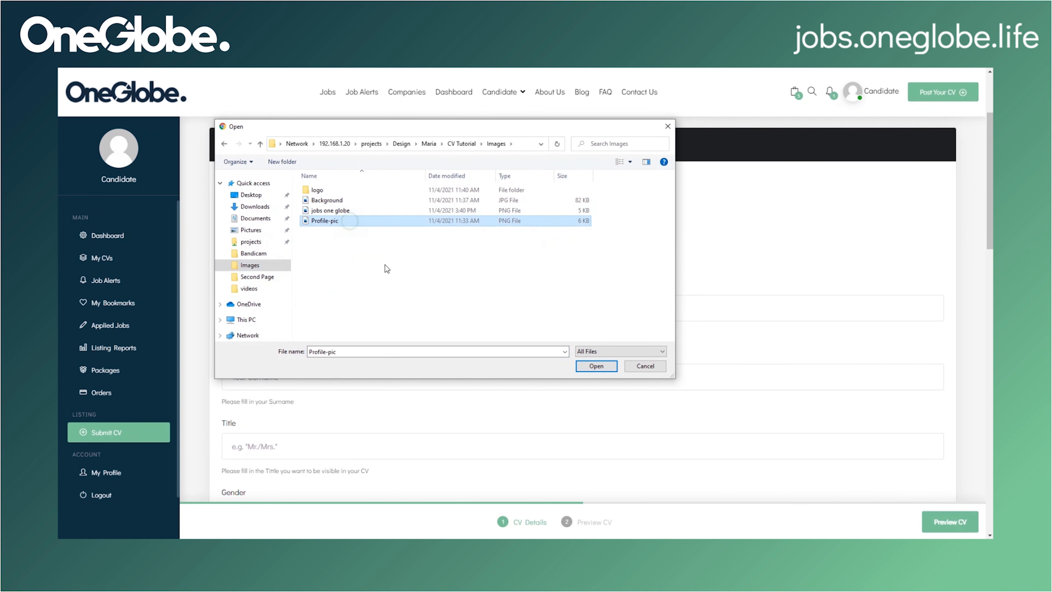
pyautogui.click(596, 365)
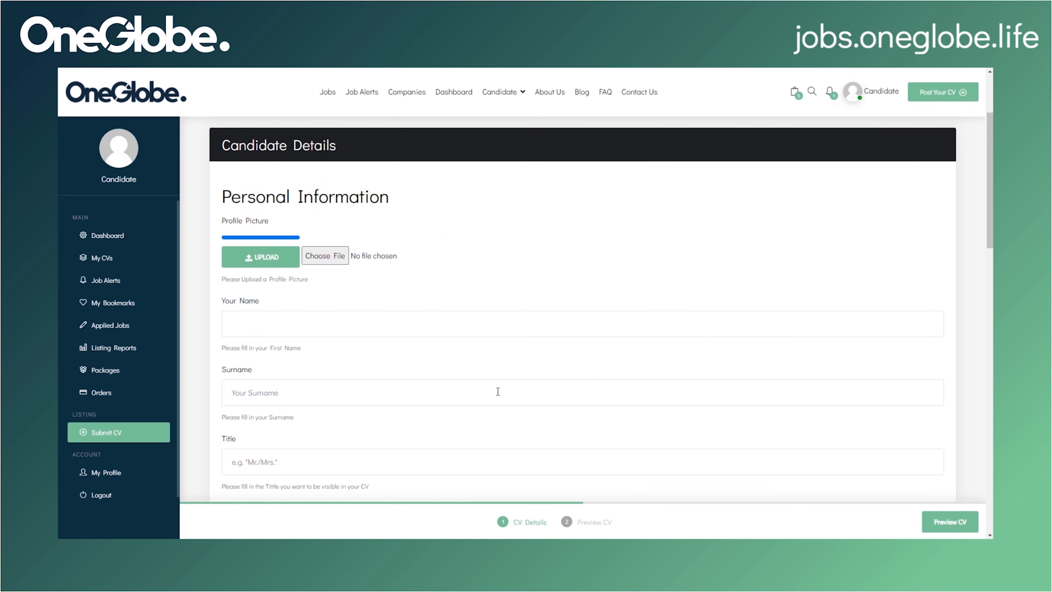
pyautogui.scroll(-2, 507, 378)
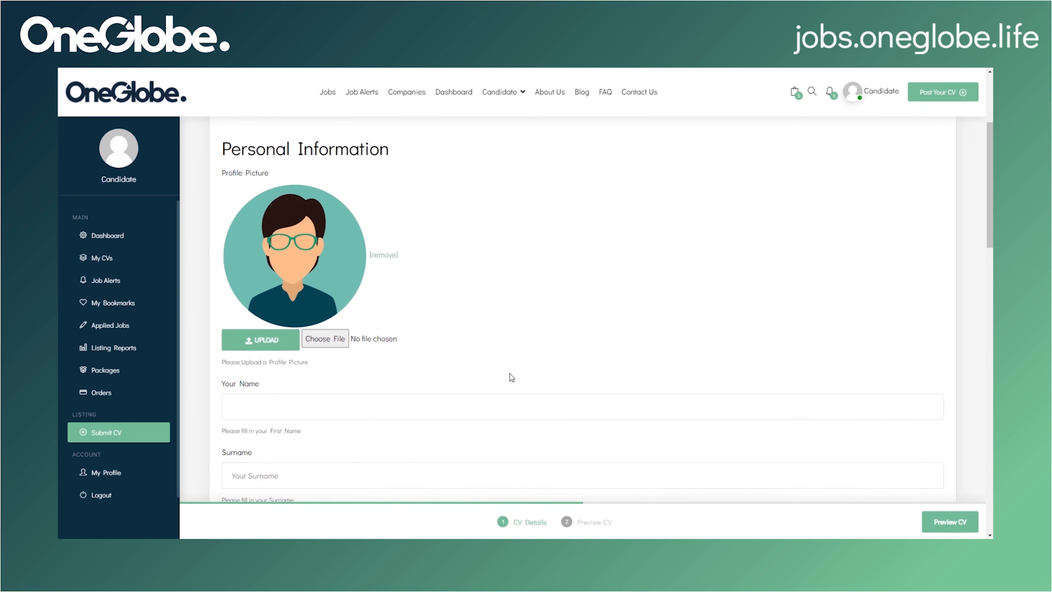
# Step: Enter the candidate's first name and surname, title Mr and gender Male
pyautogui.scroll(-1, 512, 377)
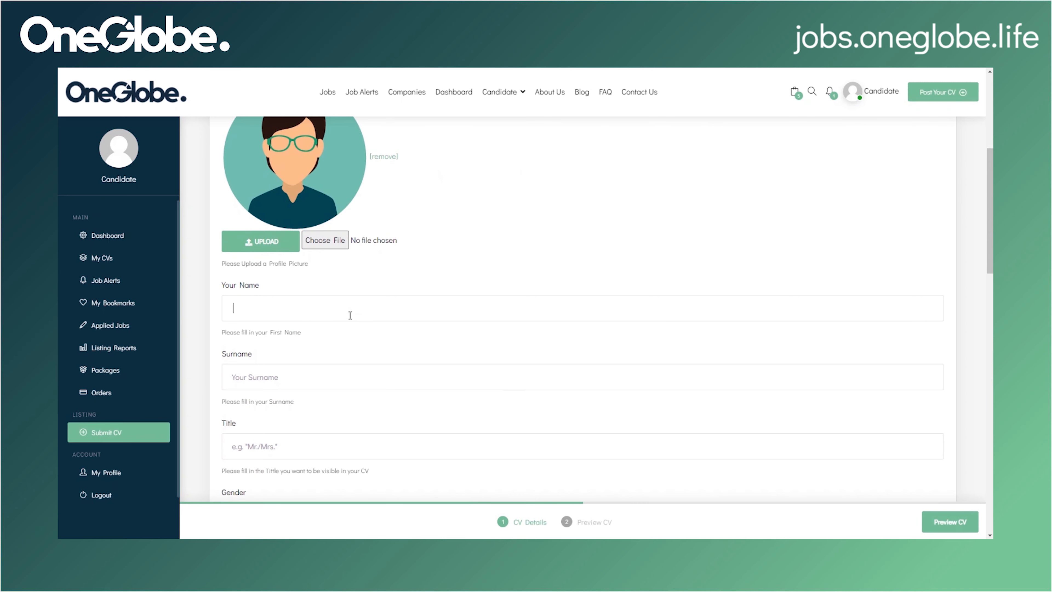
pyautogui.write('o')
pyautogui.click(307, 381)
pyautogui.scroll(-4, 307, 380)
pyautogui.click(277, 301)
pyautogui.write('Mr')
pyautogui.scroll(-3, 277, 300)
pyautogui.click(228, 266)
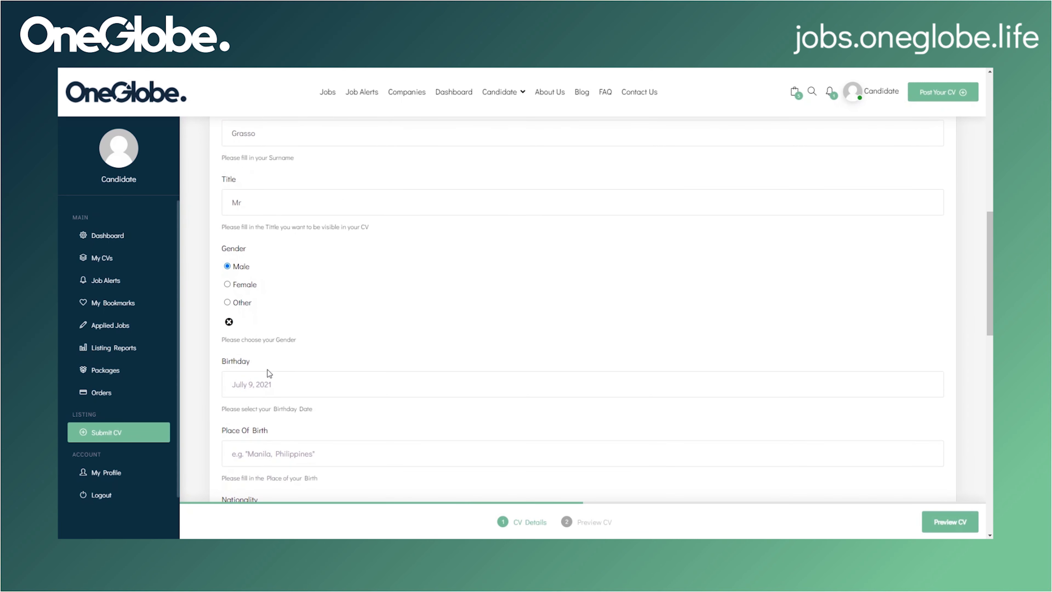
pyautogui.scroll(-1, 268, 373)
pyautogui.click(272, 340)
pyautogui.click(231, 358)
pyautogui.click(230, 359)
pyautogui.click(231, 359)
pyautogui.click(313, 359)
pyautogui.scroll(-3, 313, 359)
pyautogui.write('1985')
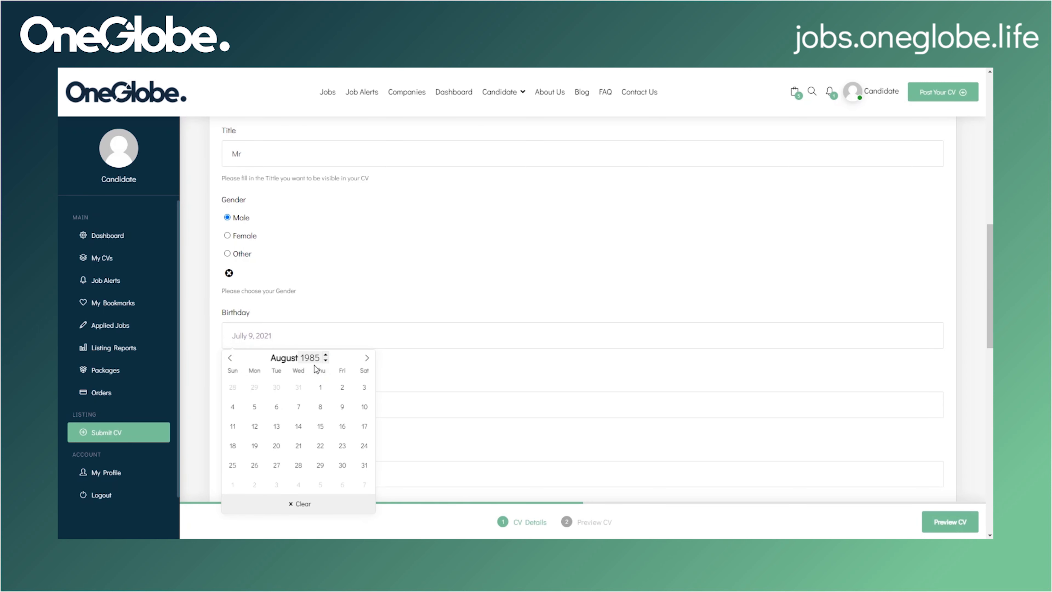
pyautogui.click(298, 446)
# Step: Fill in the place of birth, the nationality and Italian as native language
pyautogui.scroll(-2, 301, 435)
pyautogui.click(302, 310)
pyautogui.write('Milan, Italy')
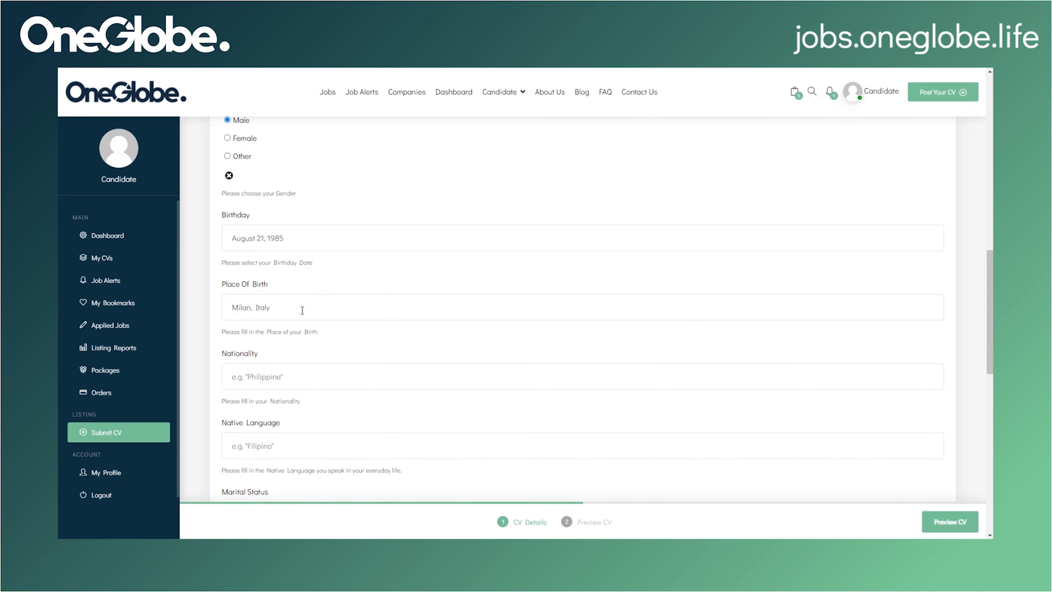
pyautogui.scroll(-2, 302, 310)
pyautogui.click(307, 286)
pyautogui.write('Italian')
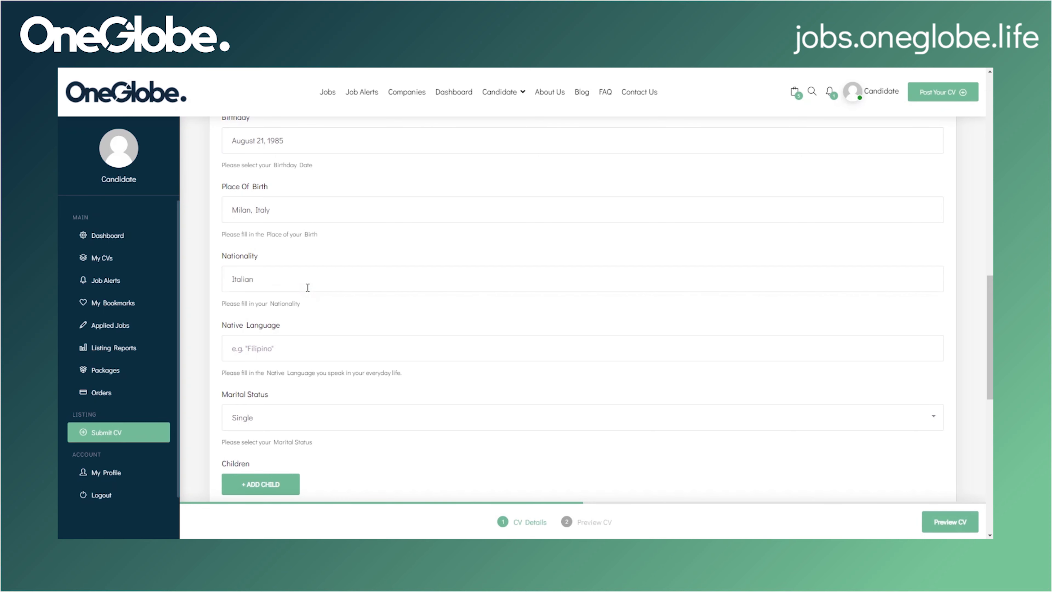
pyautogui.scroll(-1, 307, 287)
pyautogui.click(308, 295)
pyautogui.write('Italian')
pyautogui.scroll(-2, 308, 296)
# Step: Set marital status to Married, add a child entry with its age, and fill in religion
pyautogui.click(291, 274)
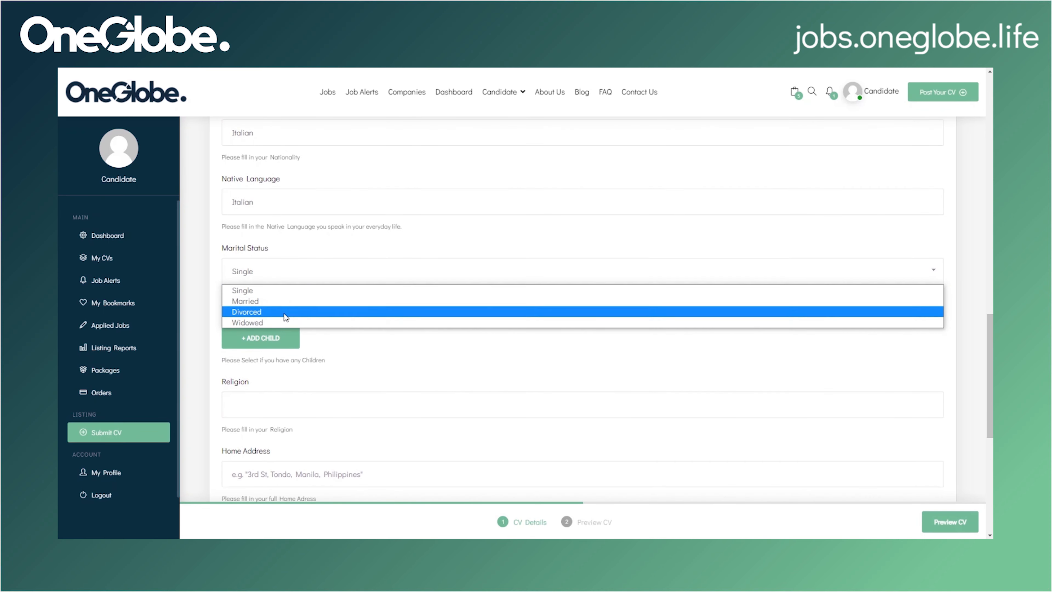
pyautogui.click(280, 301)
pyautogui.click(286, 341)
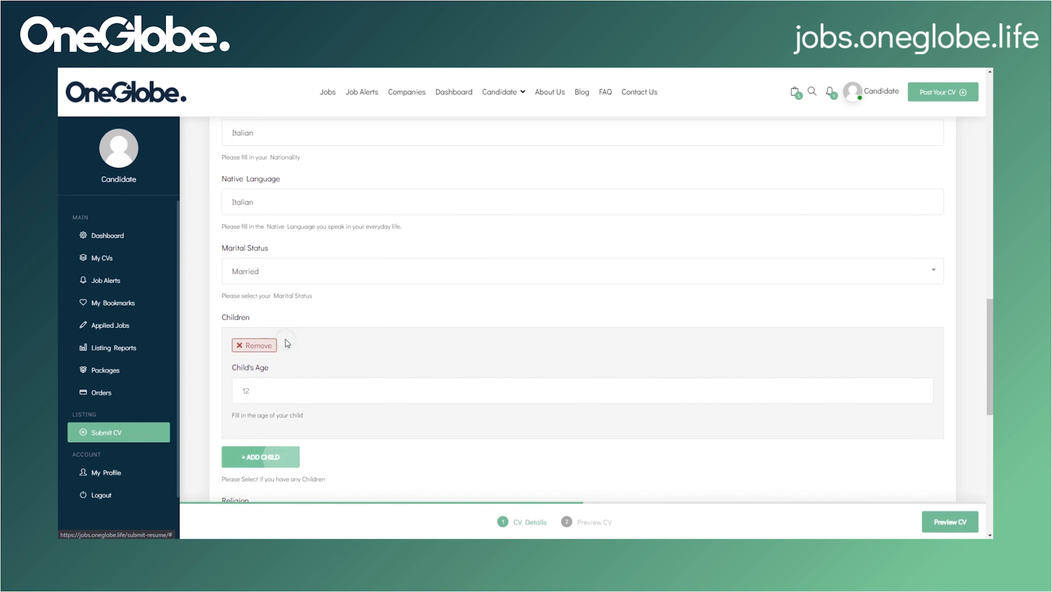
pyautogui.scroll(-1, 285, 368)
pyautogui.click(287, 340)
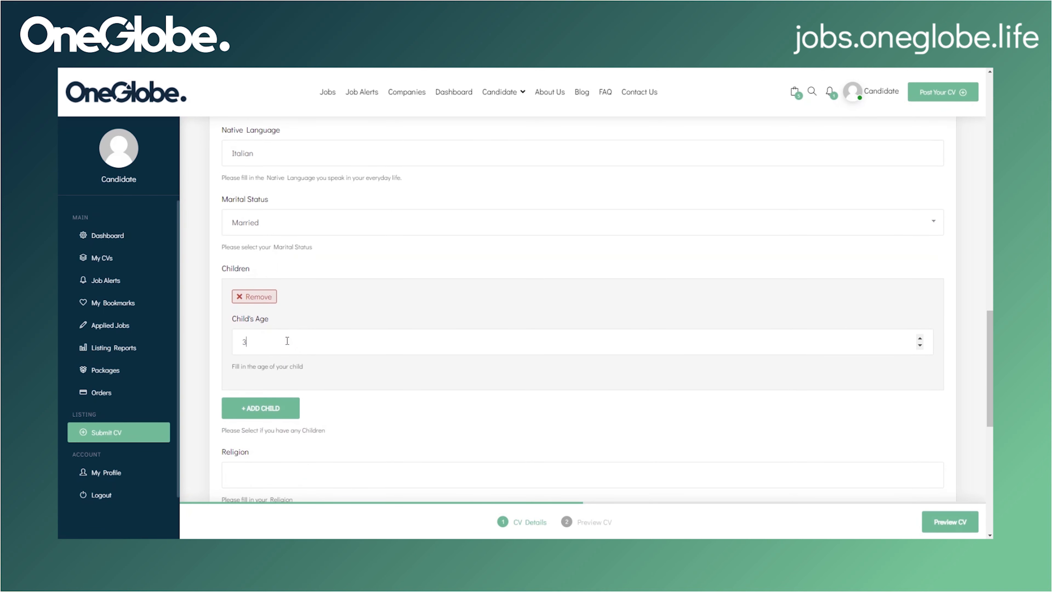
pyautogui.scroll(-3, 212, 375)
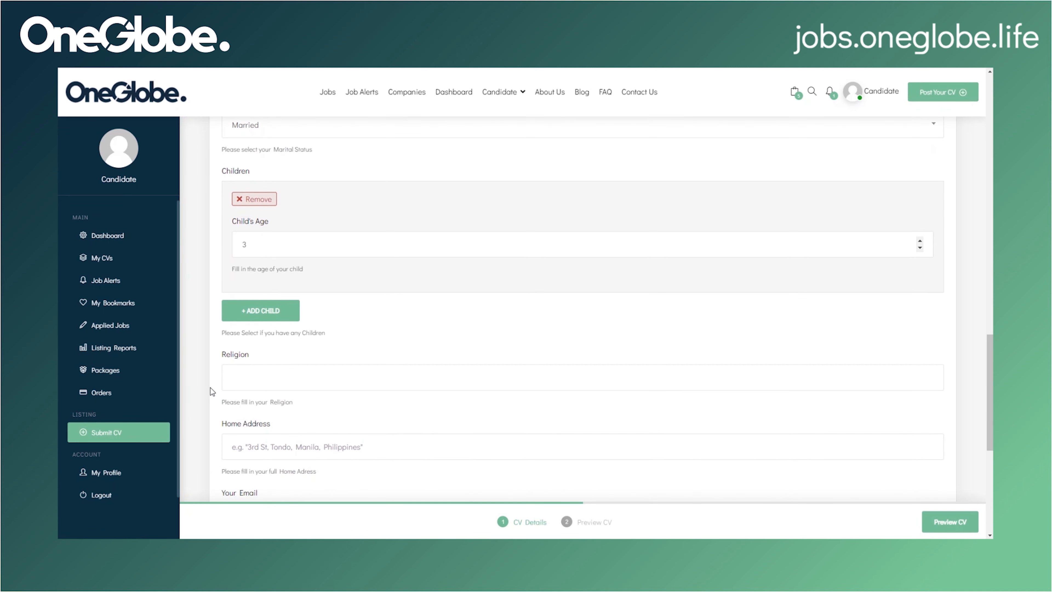
pyautogui.click(256, 333)
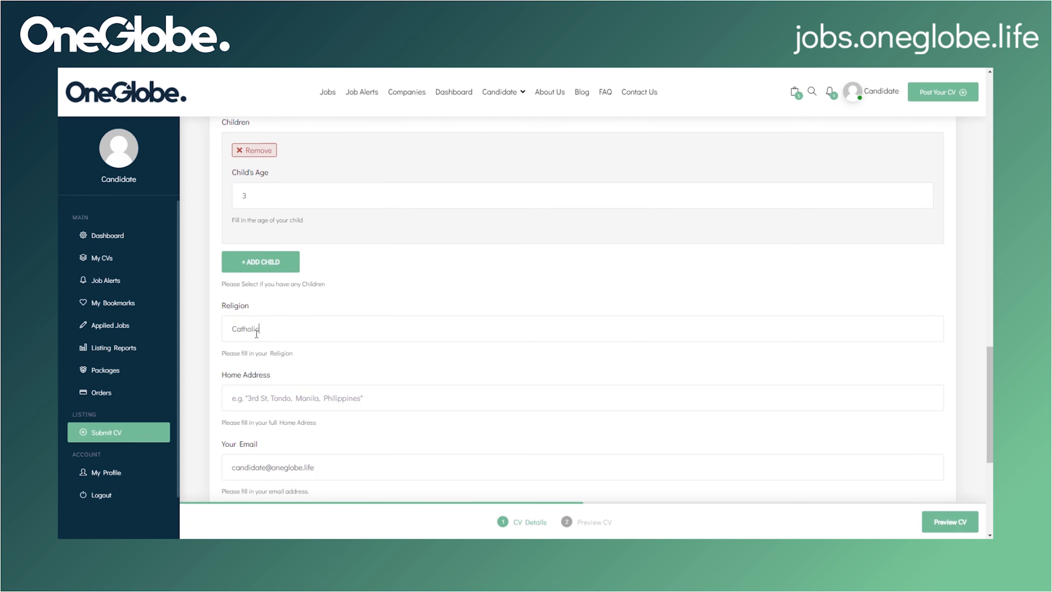
# Step: Enter the home address from the suggestion, plus the landline and mobile phone numbers
pyautogui.scroll(-3, 256, 333)
pyautogui.click(282, 260)
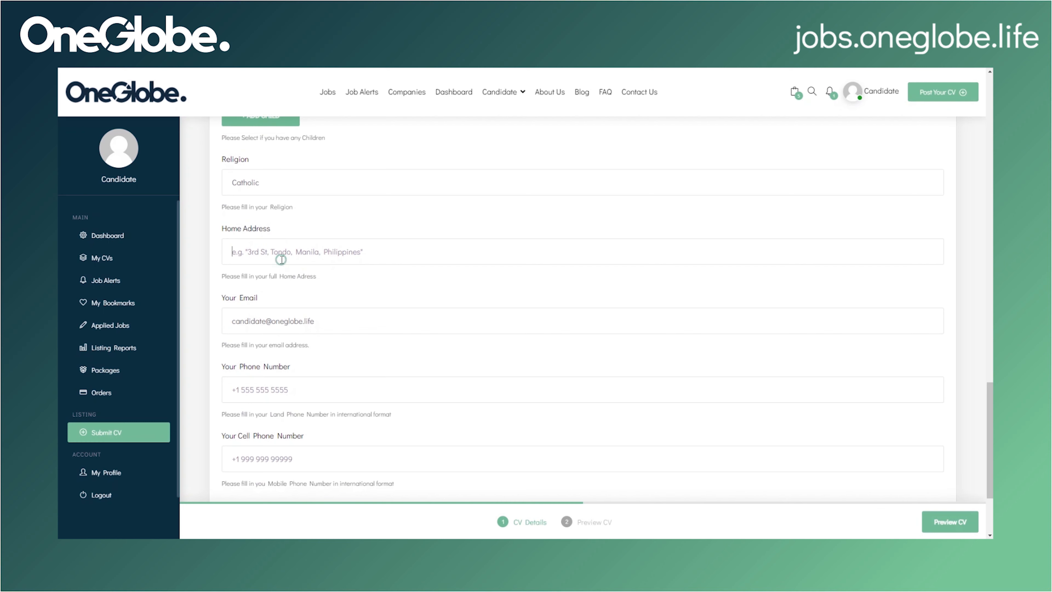
pyautogui.write('Strada')
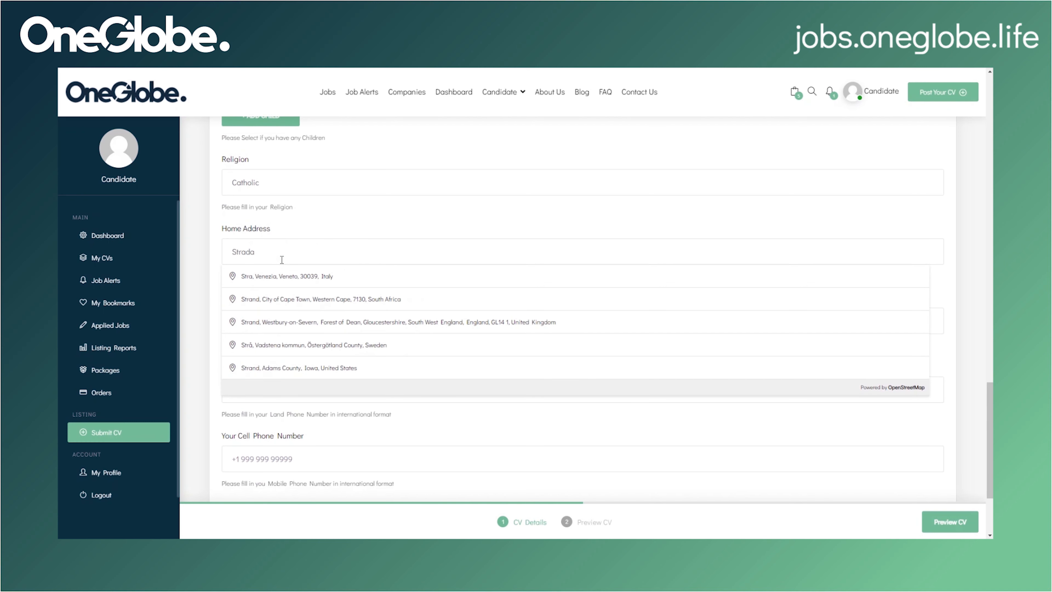
pyautogui.click(296, 276)
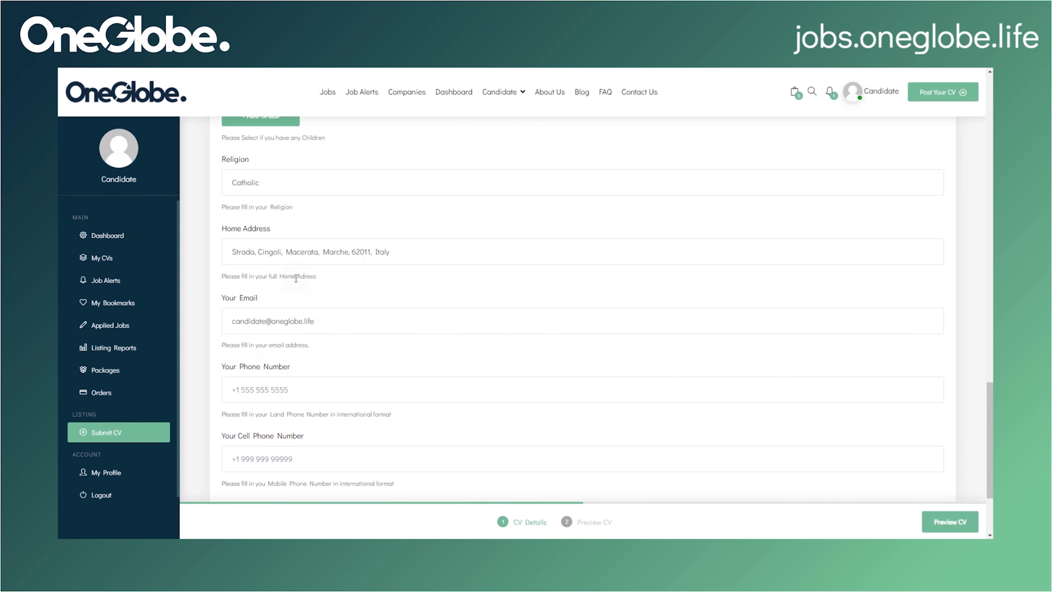
pyautogui.scroll(-3, 301, 324)
pyautogui.click(315, 289)
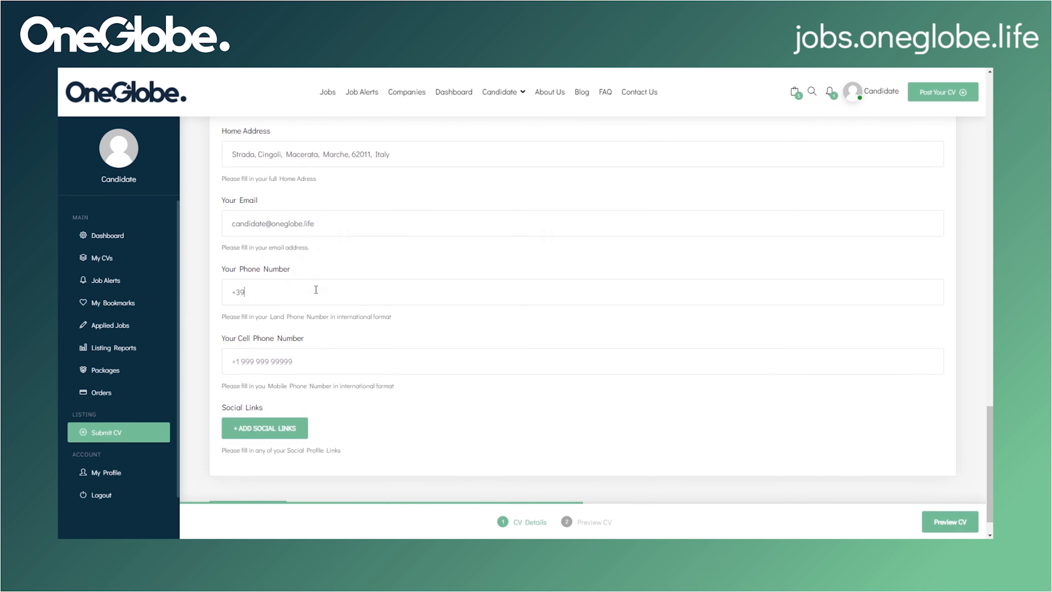
pyautogui.scroll(-1, 315, 289)
pyautogui.click(277, 325)
# Step: Add Facebook and Instagram social-link entries, then continue to Professional Background
pyautogui.click(265, 392)
pyautogui.scroll(-4, 285, 293)
pyautogui.click(285, 272)
pyautogui.click(285, 324)
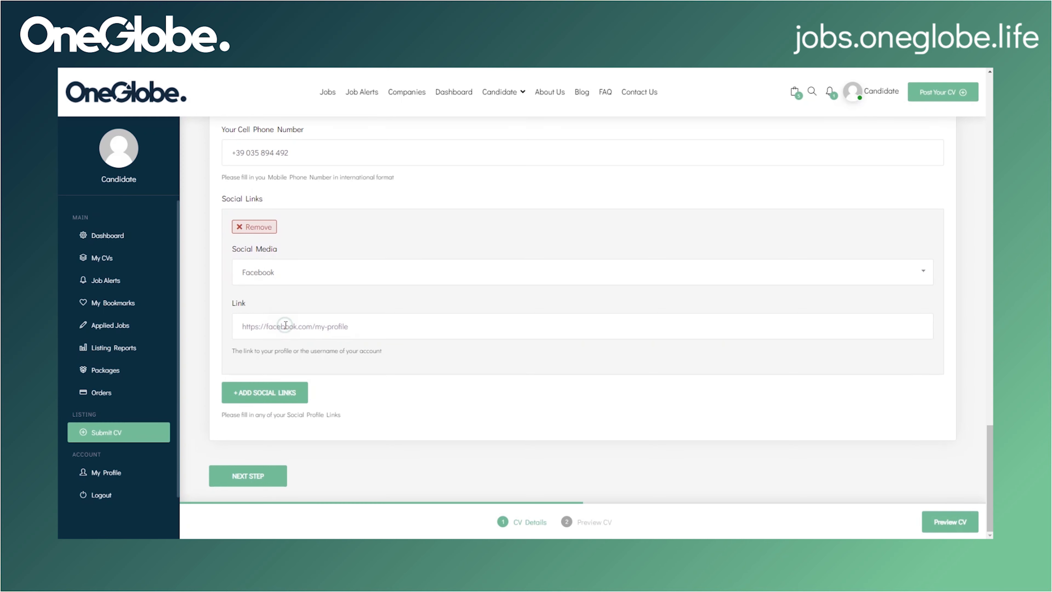
pyautogui.click(265, 395)
pyautogui.scroll(-3, 265, 399)
pyautogui.click(277, 299)
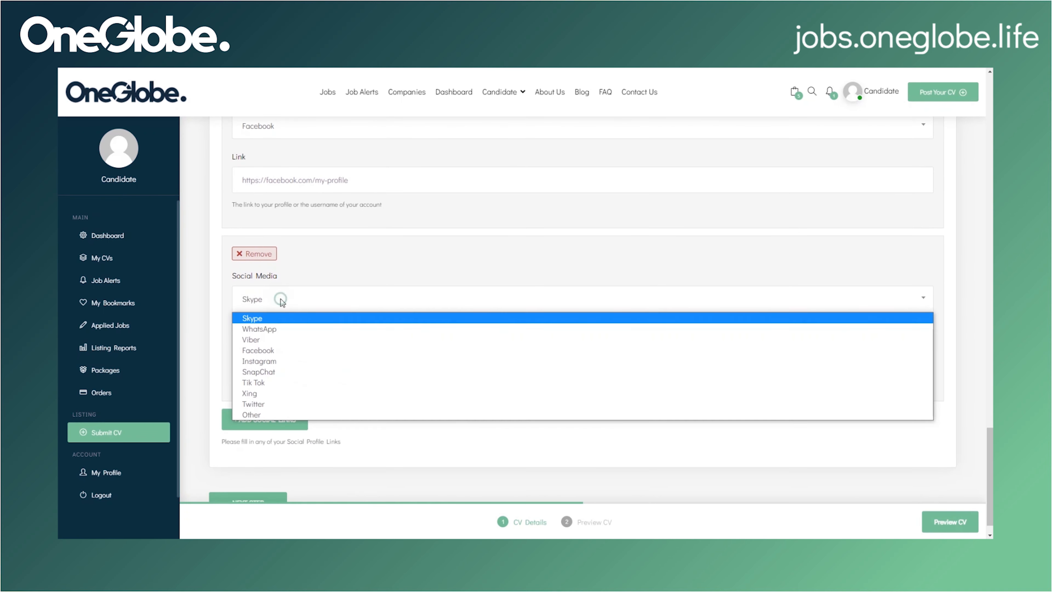
pyautogui.click(285, 369)
pyautogui.scroll(-1, 282, 357)
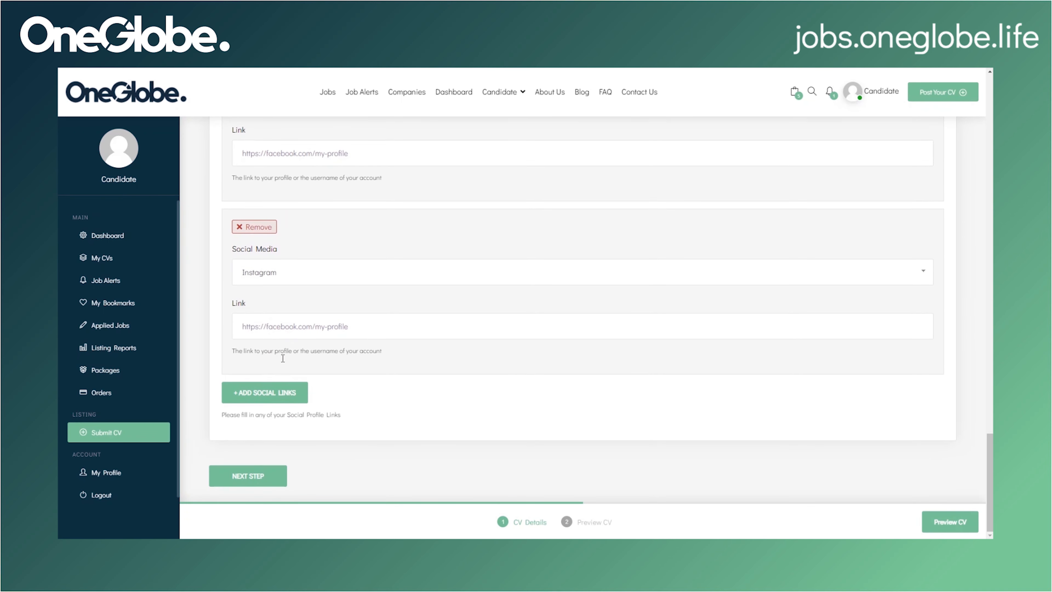
pyautogui.click(275, 477)
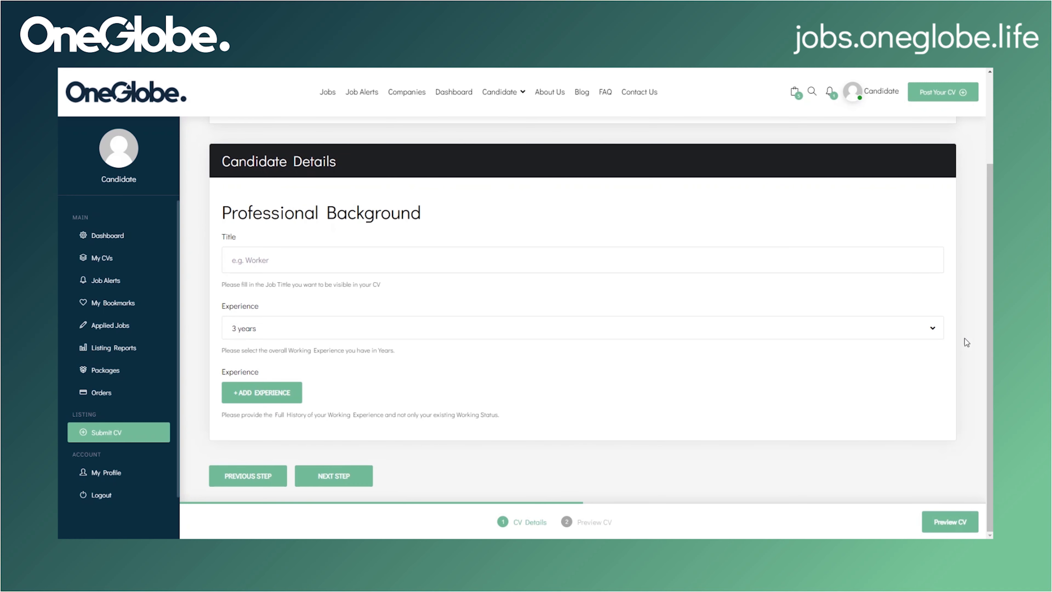
# Step: Enter the job title and set overall experience to 3-5 Years
pyautogui.click(243, 259)
pyautogui.write('Co')
pyautogui.click(259, 332)
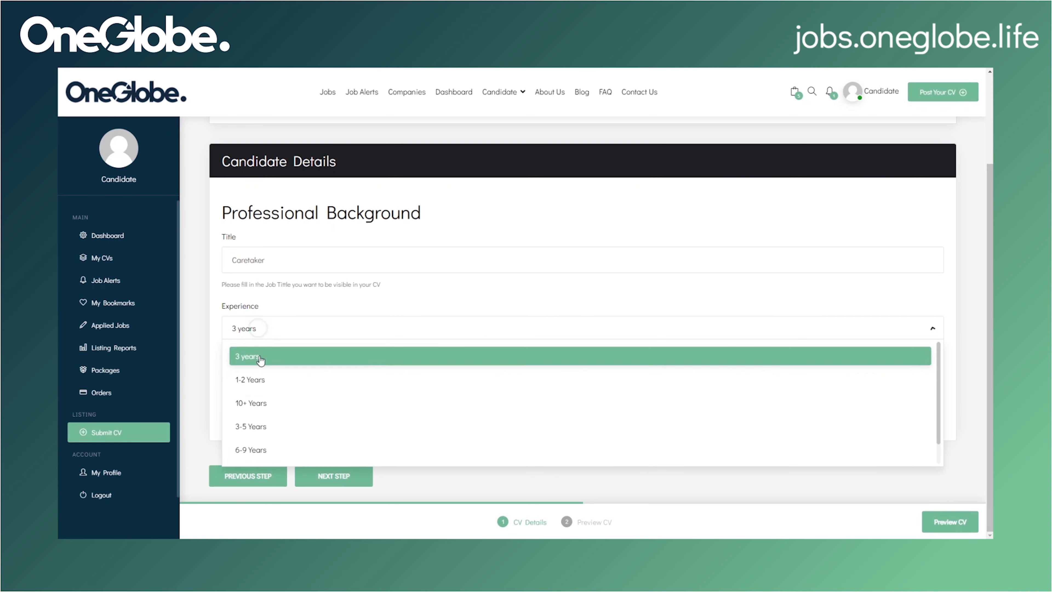
pyautogui.click(267, 425)
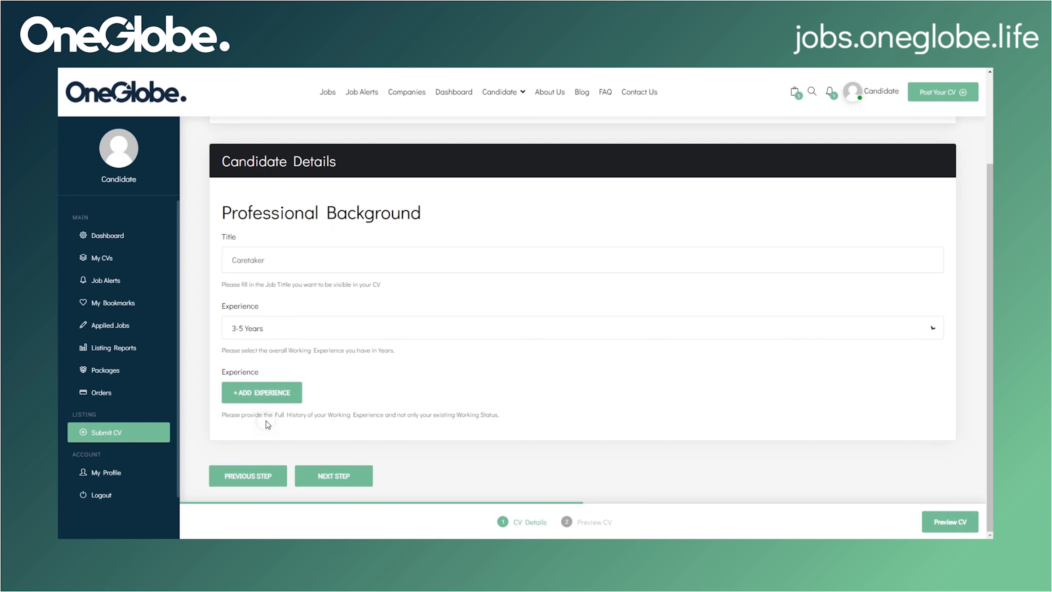
# Step: Add a work-experience entry with company name and start date, not marked as current
pyautogui.click(273, 401)
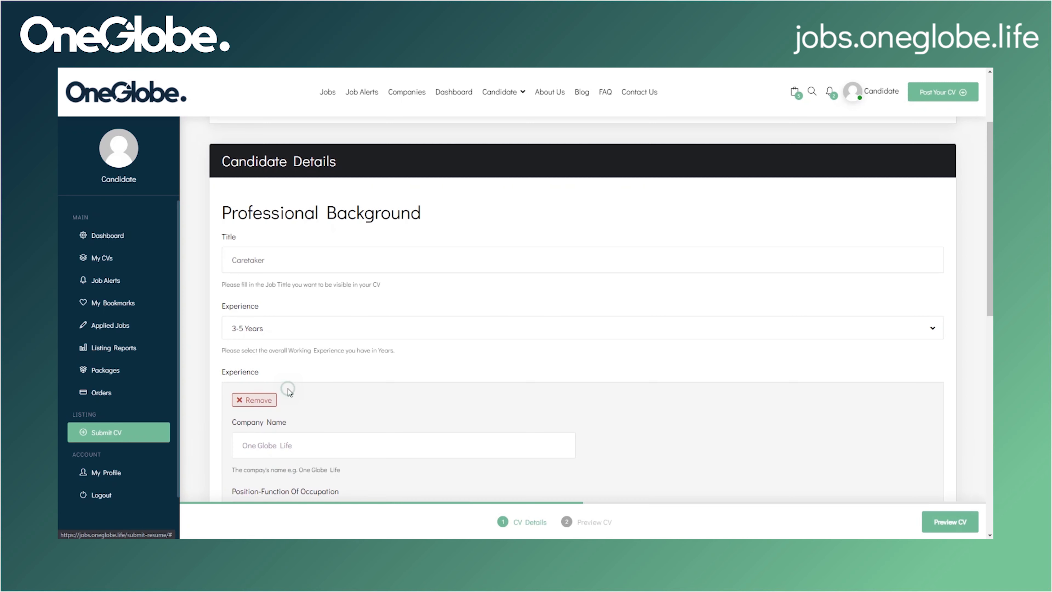
pyautogui.scroll(-3, 290, 393)
pyautogui.click(315, 297)
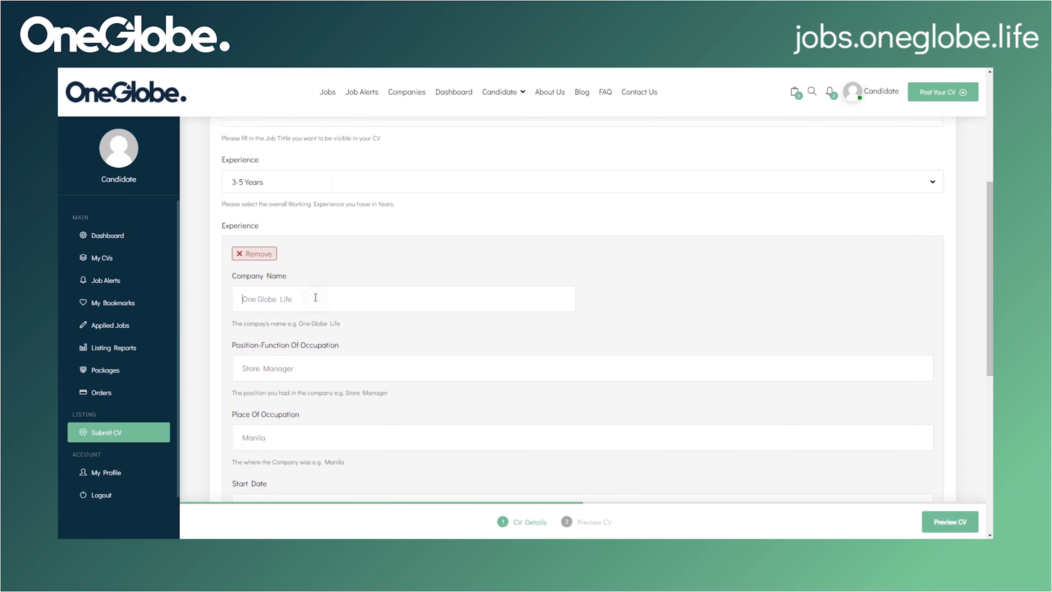
pyautogui.scroll(-1, 336, 310)
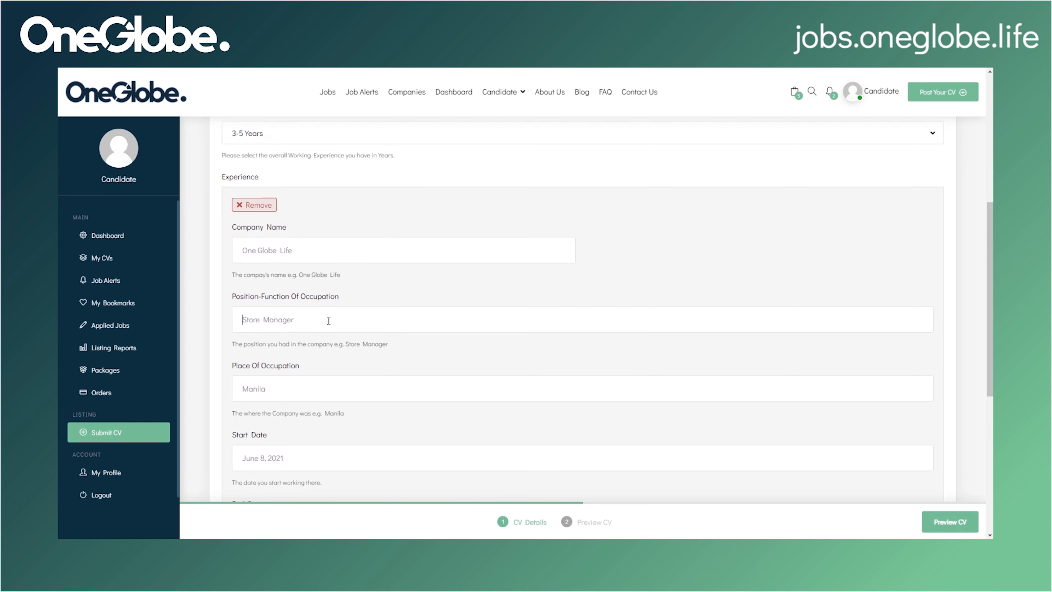
pyautogui.scroll(-2, 329, 321)
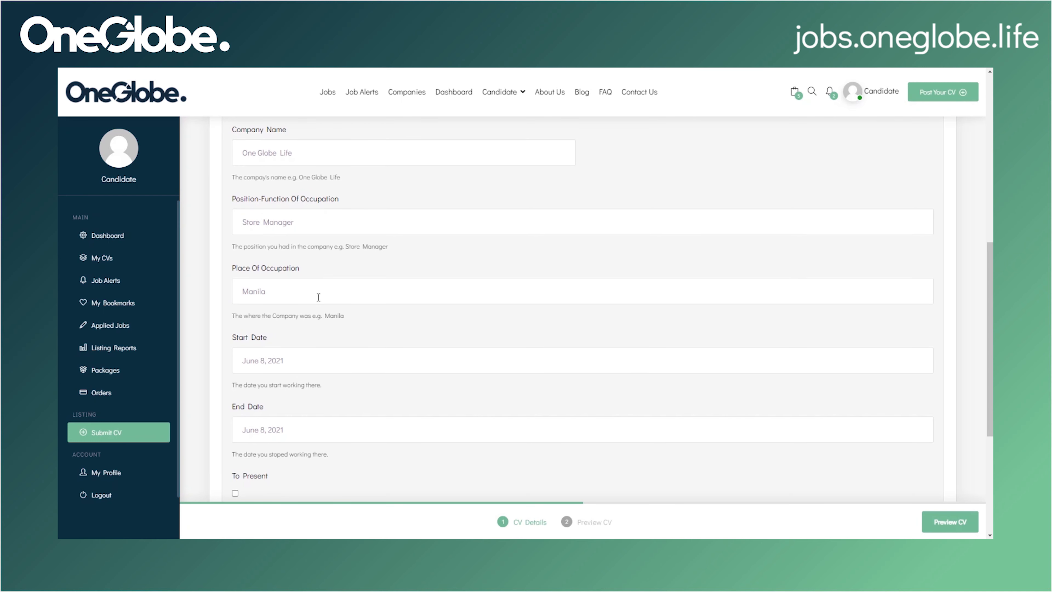
pyautogui.scroll(-2, 318, 296)
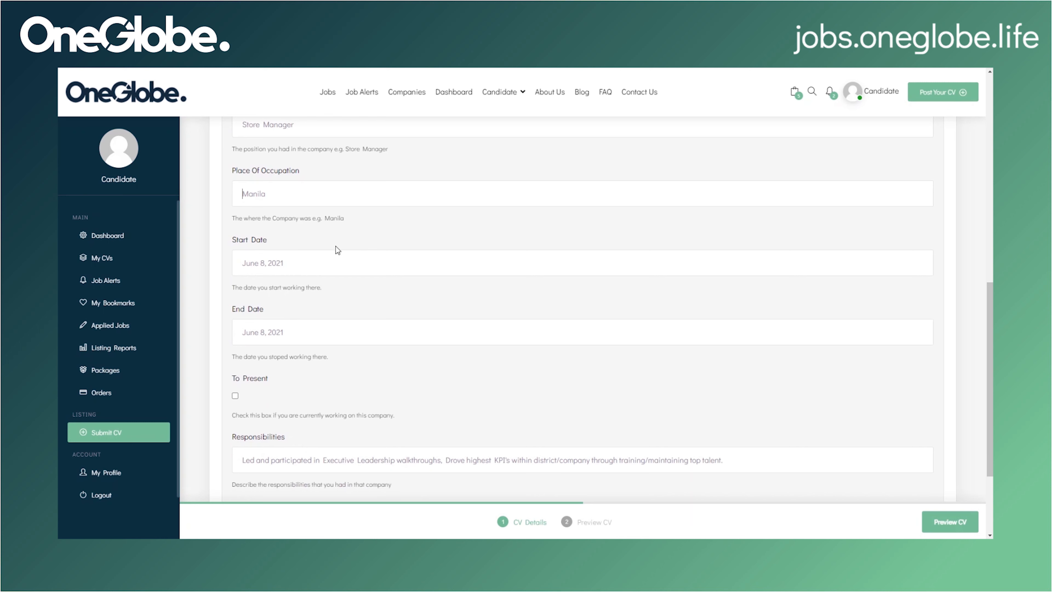
pyautogui.click(328, 267)
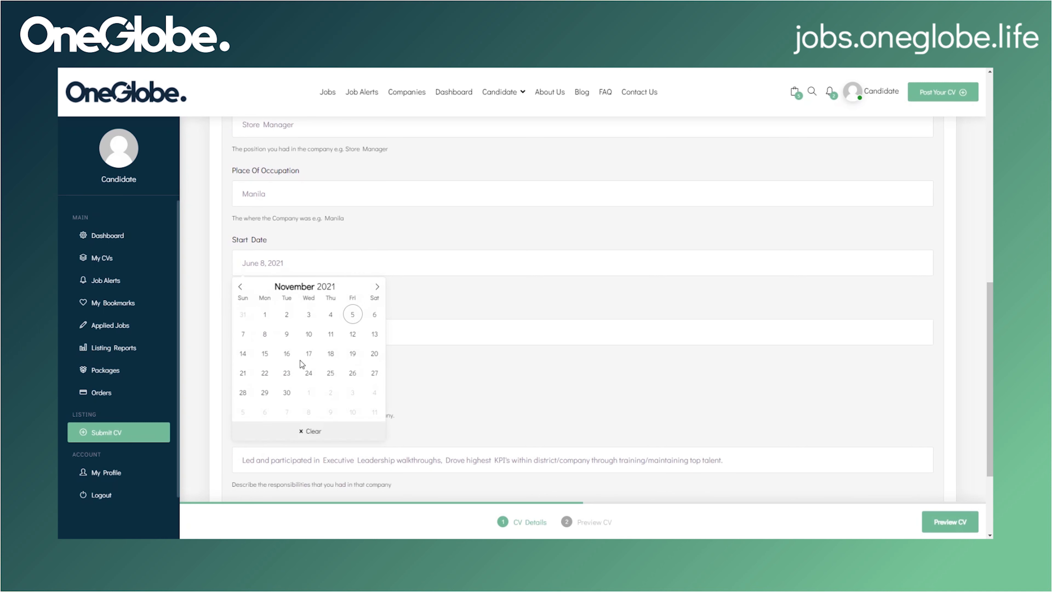
pyautogui.click(439, 292)
pyautogui.scroll(-1, 408, 342)
pyautogui.scroll(-2, 409, 342)
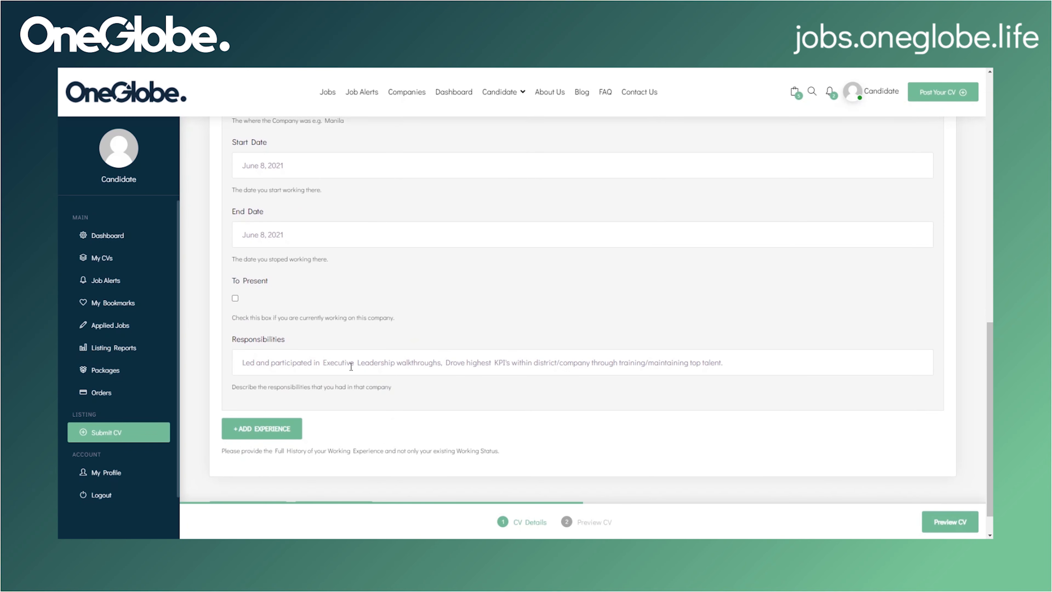
pyautogui.click(235, 298)
pyautogui.click(235, 299)
pyautogui.scroll(-1, 319, 418)
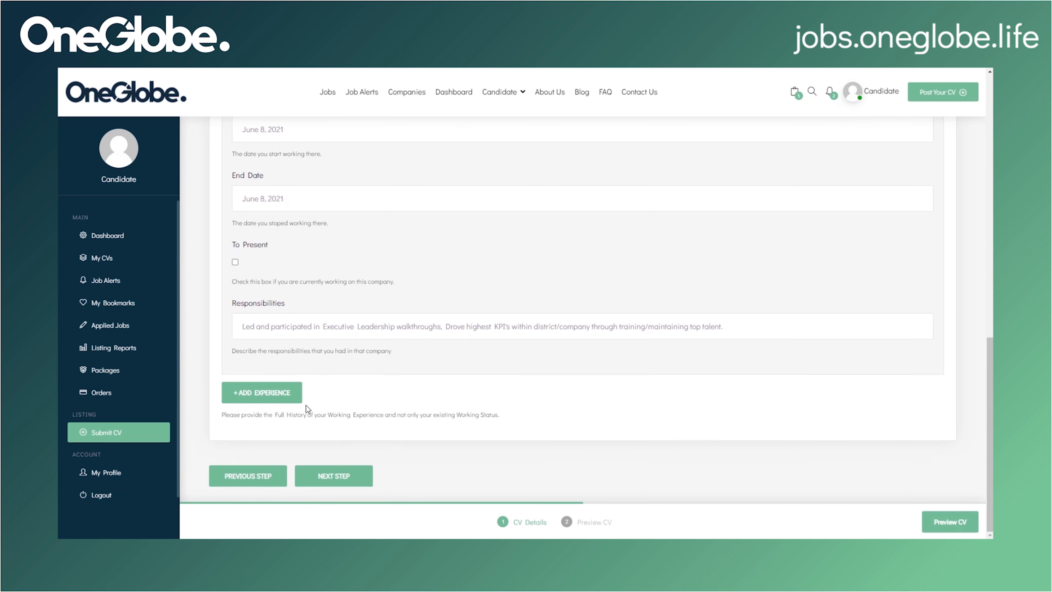
# Step: Add a second work-experience entry and proceed to Educational Background
pyautogui.click(297, 400)
pyautogui.scroll(-7, 297, 403)
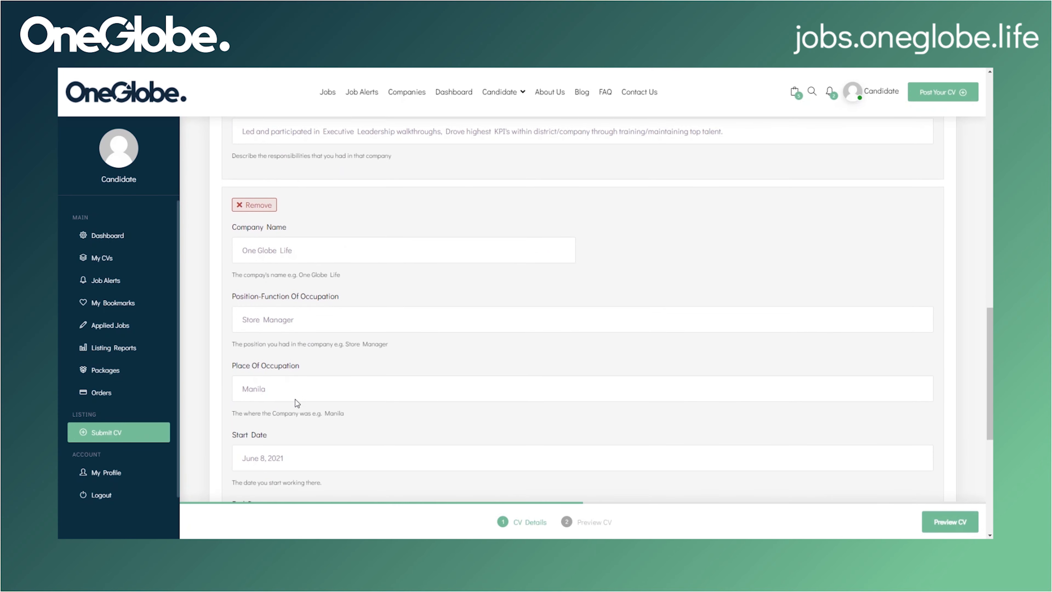
pyautogui.scroll(-6, 297, 403)
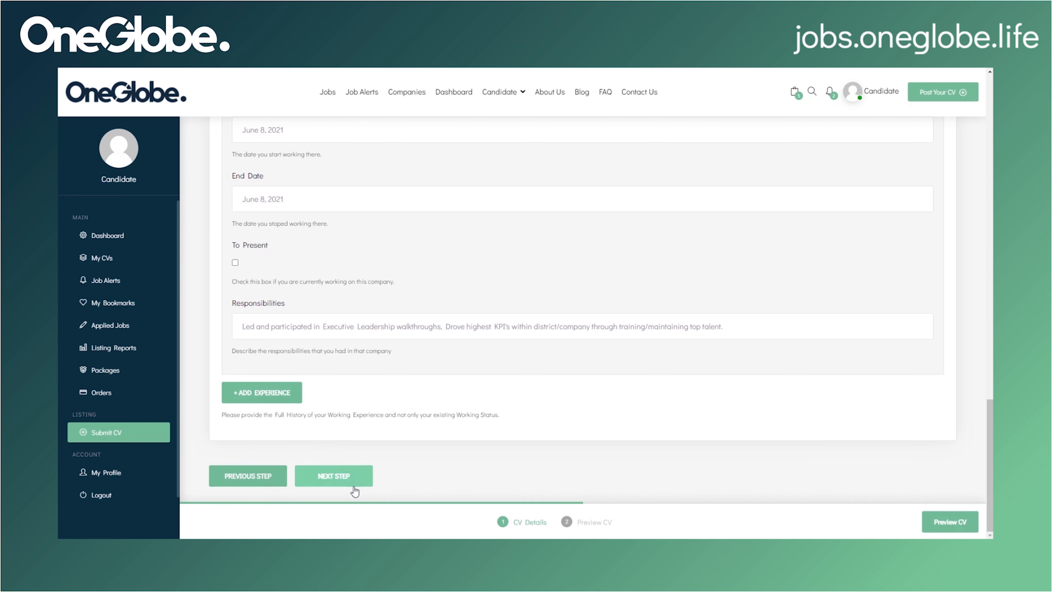
pyautogui.click(334, 476)
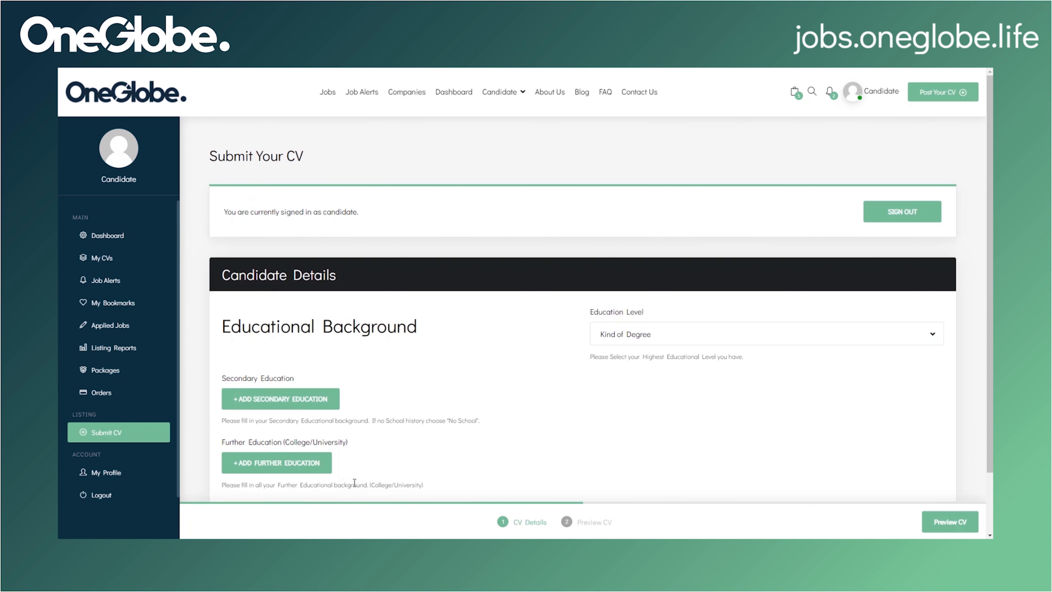
# Step: Set the highest education level to High School
pyautogui.scroll(-2, 439, 431)
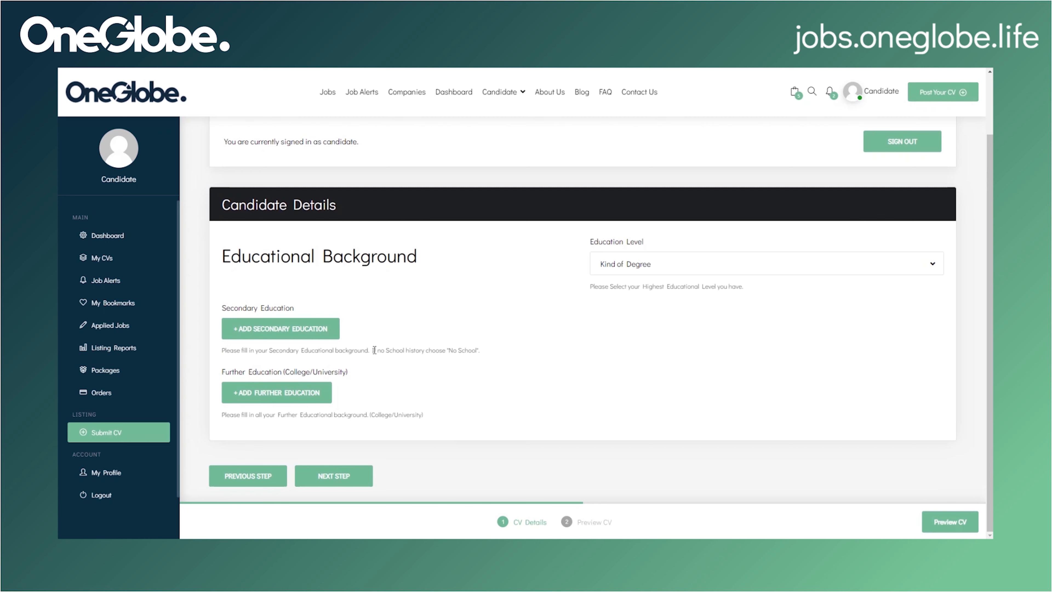
pyautogui.click(327, 334)
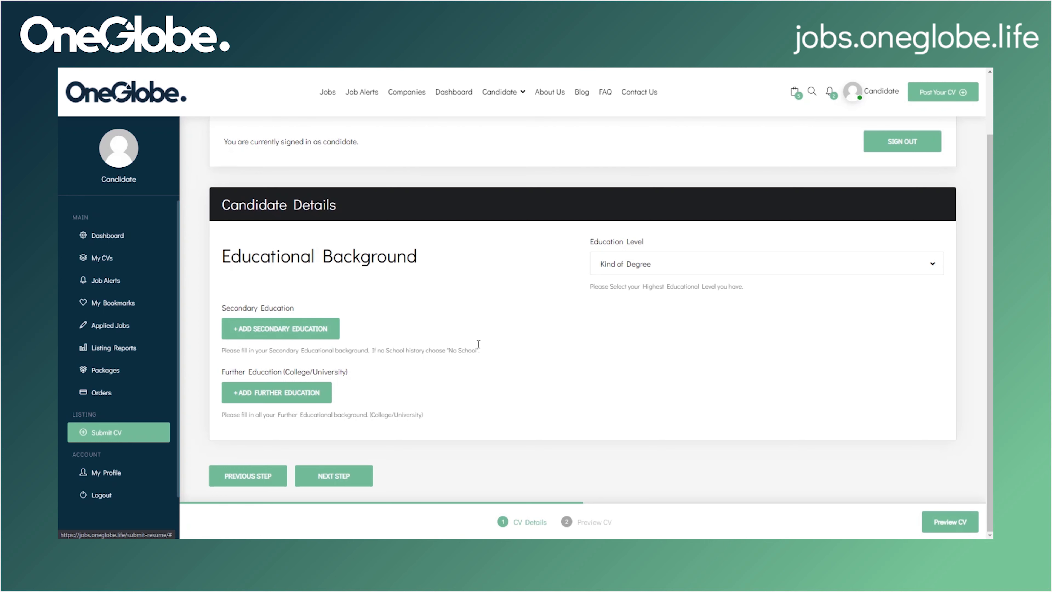
pyautogui.click(624, 270)
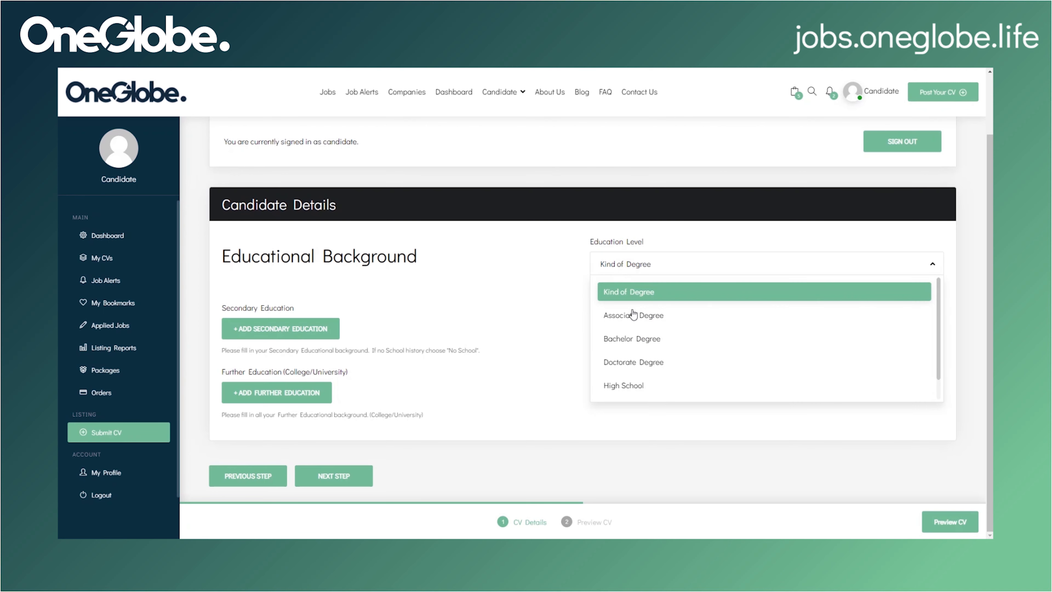
pyautogui.scroll(-1, 647, 338)
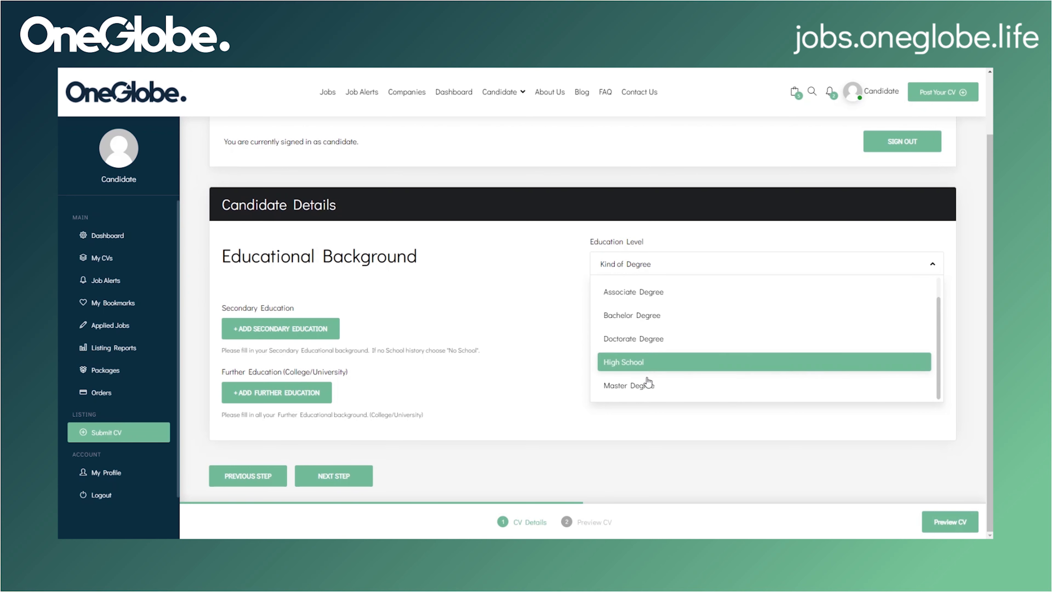
pyautogui.click(657, 363)
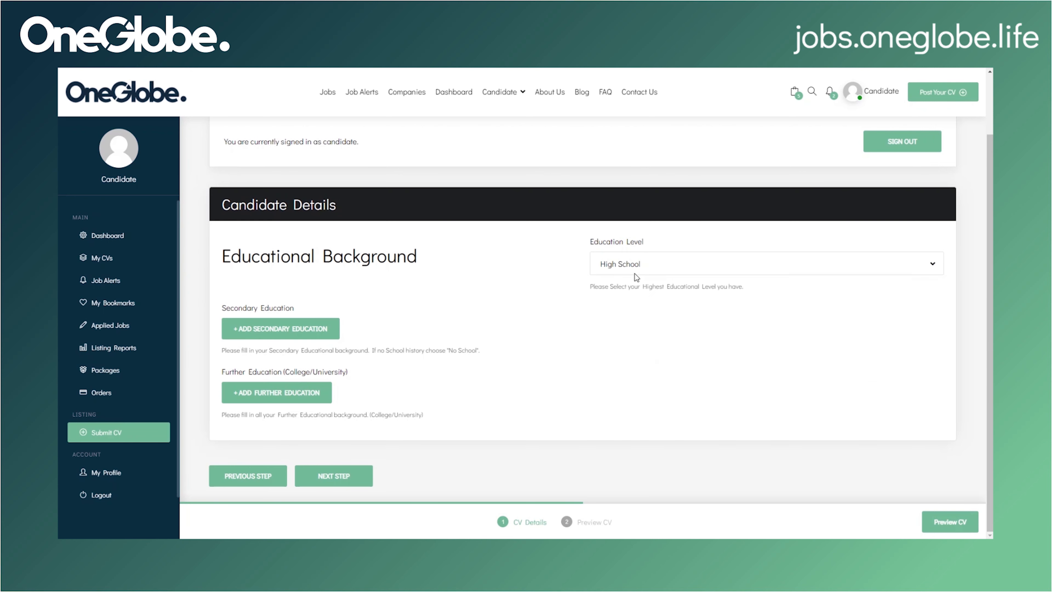
# Step: Add a secondary education entry with qualification Graduate Certificate and edit the school name
pyautogui.click(301, 328)
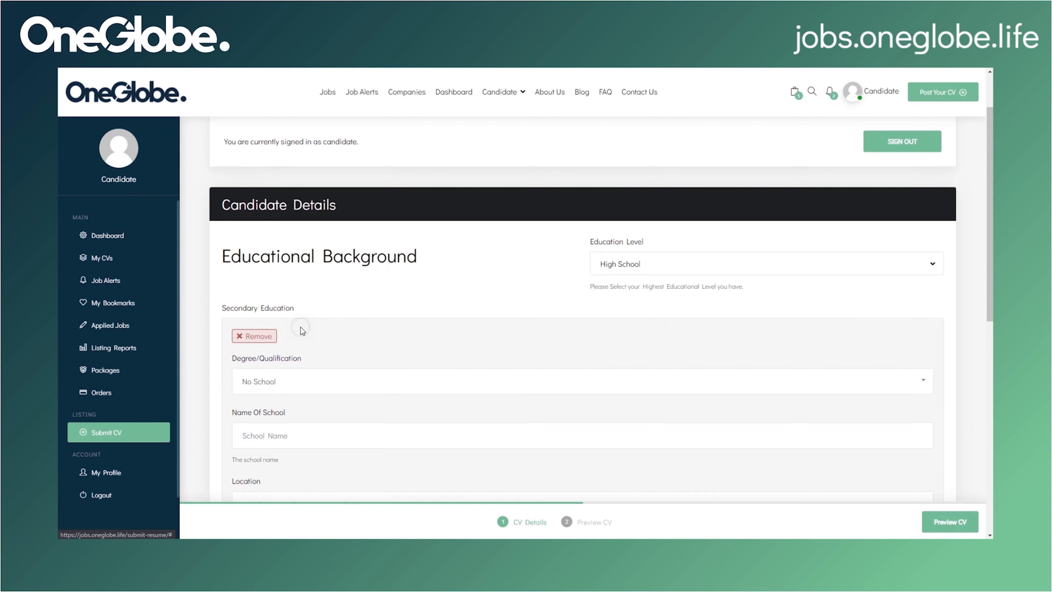
pyautogui.scroll(-4, 422, 340)
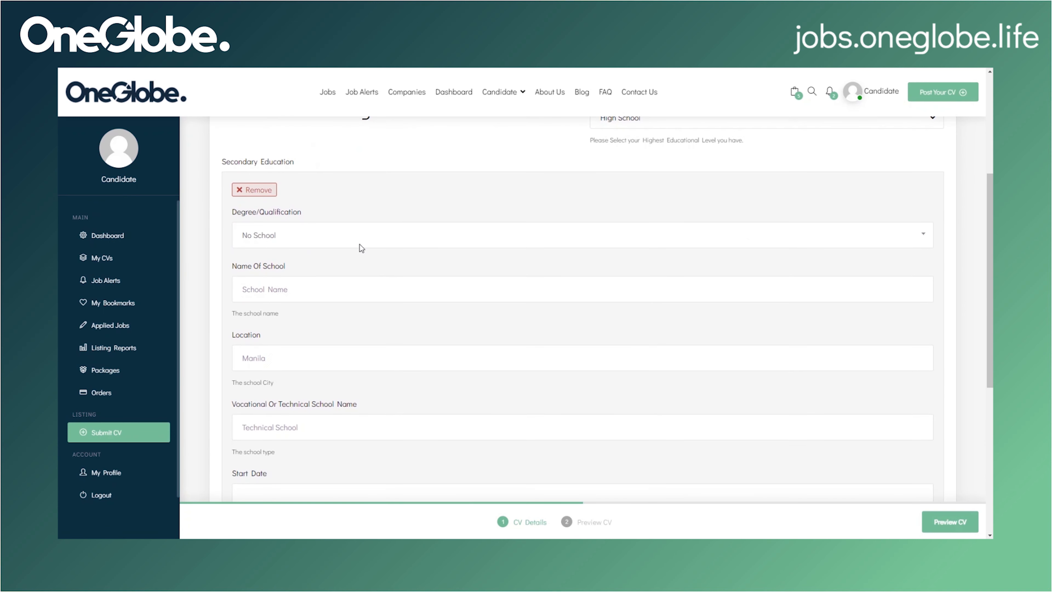
pyautogui.click(333, 234)
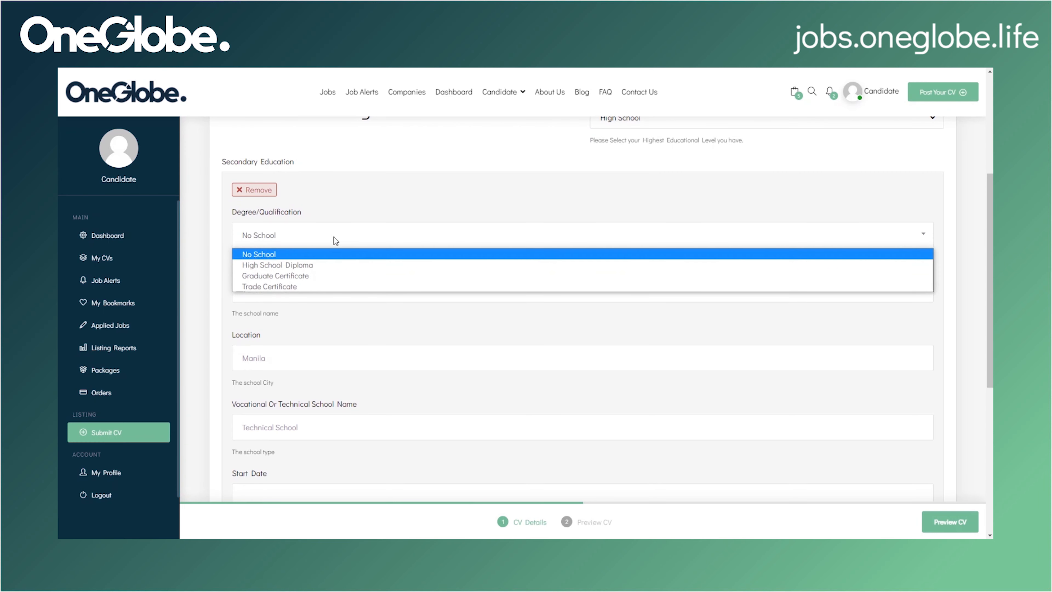
pyautogui.click(366, 276)
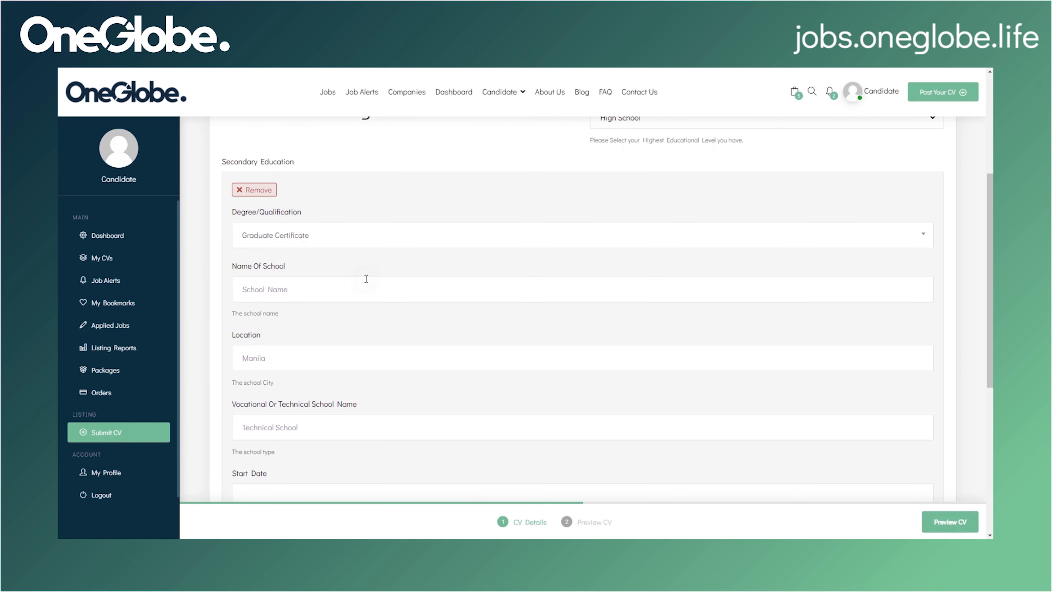
pyautogui.click(322, 285)
pyautogui.scroll(-2, 317, 284)
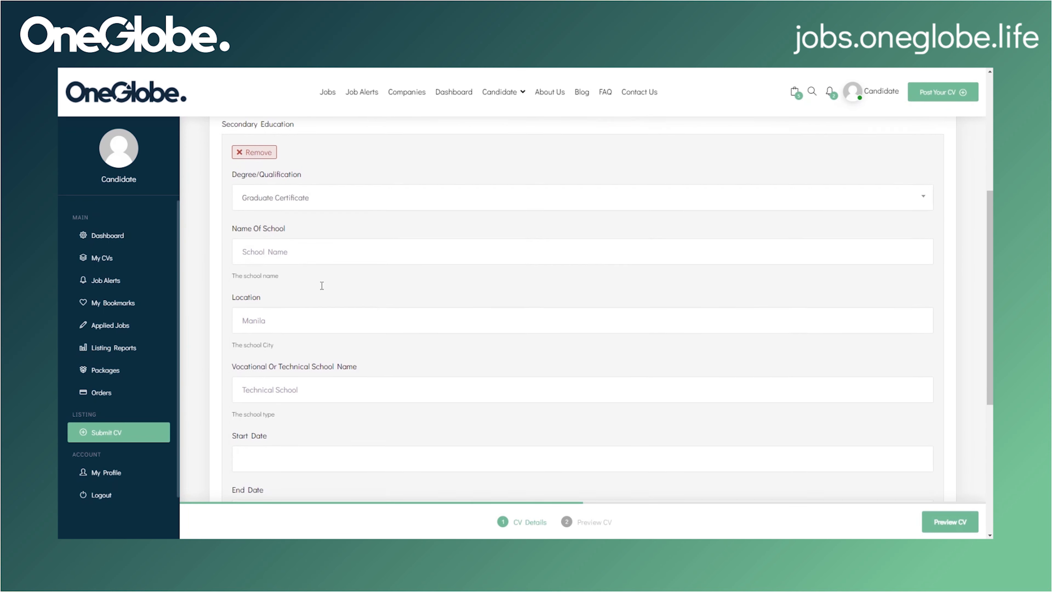
pyautogui.scroll(-1, 295, 266)
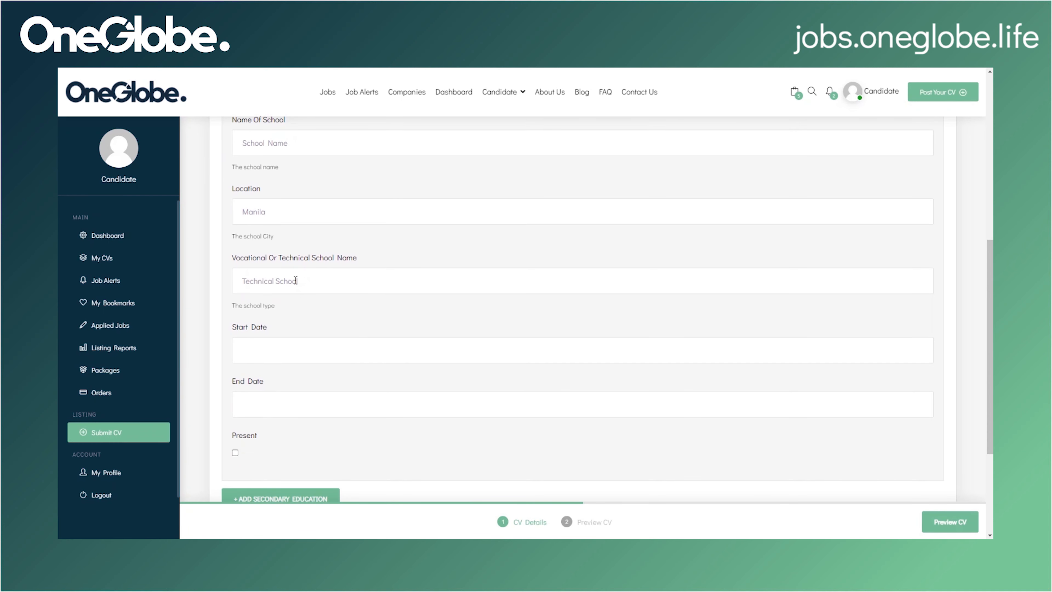
# Step: Leave the school start date blank and the ongoing-schooling box unchecked
pyautogui.click(287, 349)
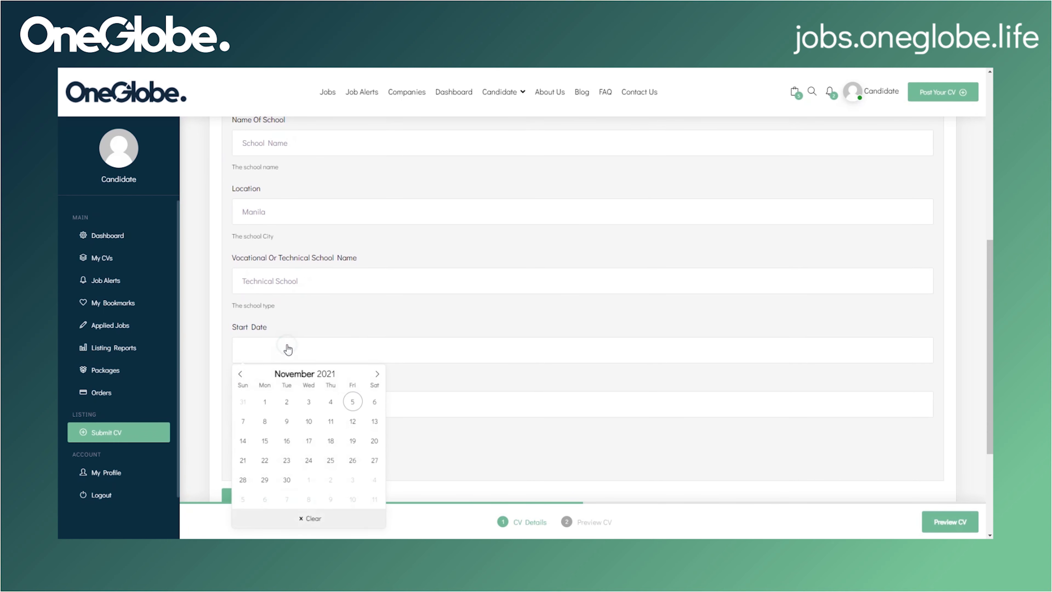
pyautogui.scroll(-1, 286, 414)
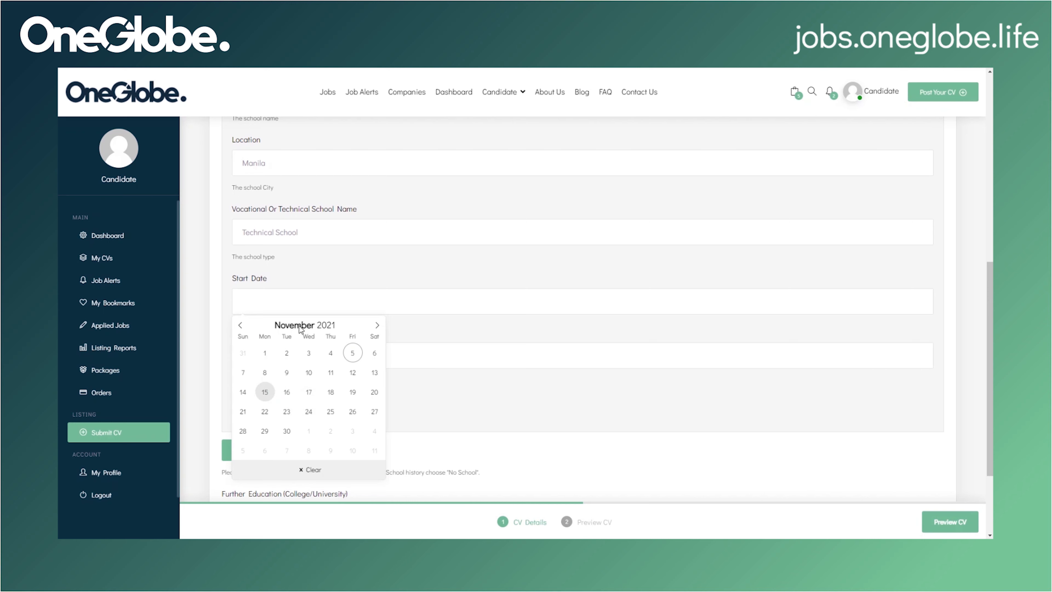
pyautogui.click(228, 311)
pyautogui.scroll(-1, 225, 353)
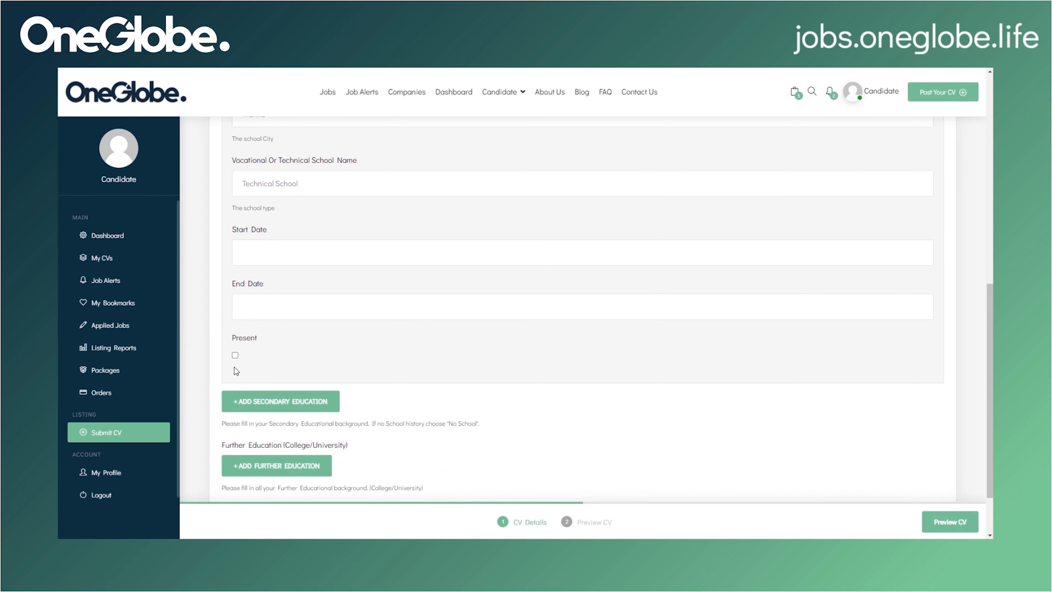
pyautogui.click(236, 356)
pyautogui.click(235, 355)
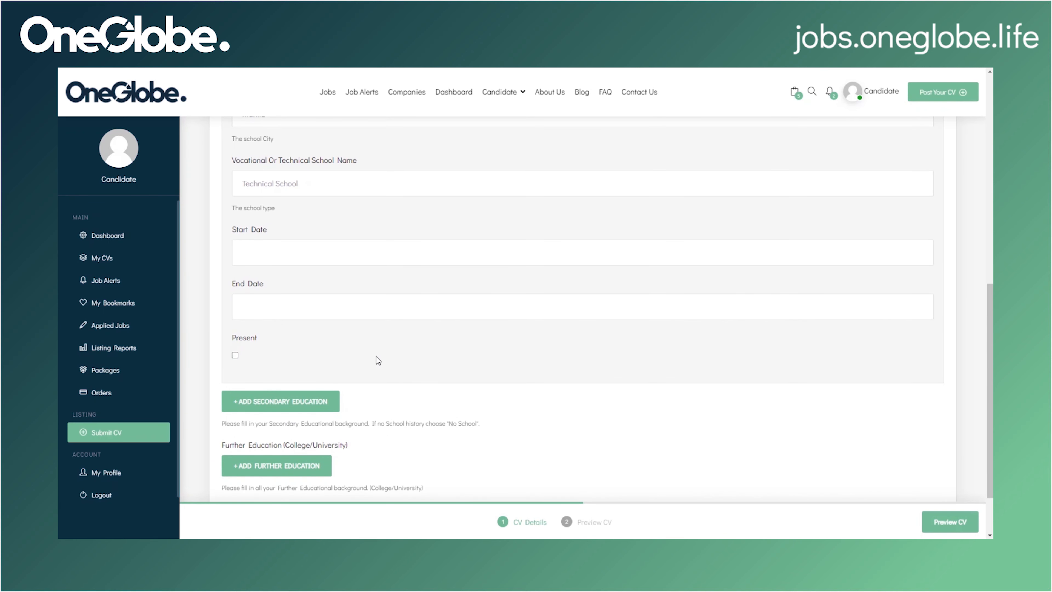
# Step: Add an extra secondary education entry, then delete it again
pyautogui.click(312, 408)
pyautogui.scroll(-3, 308, 407)
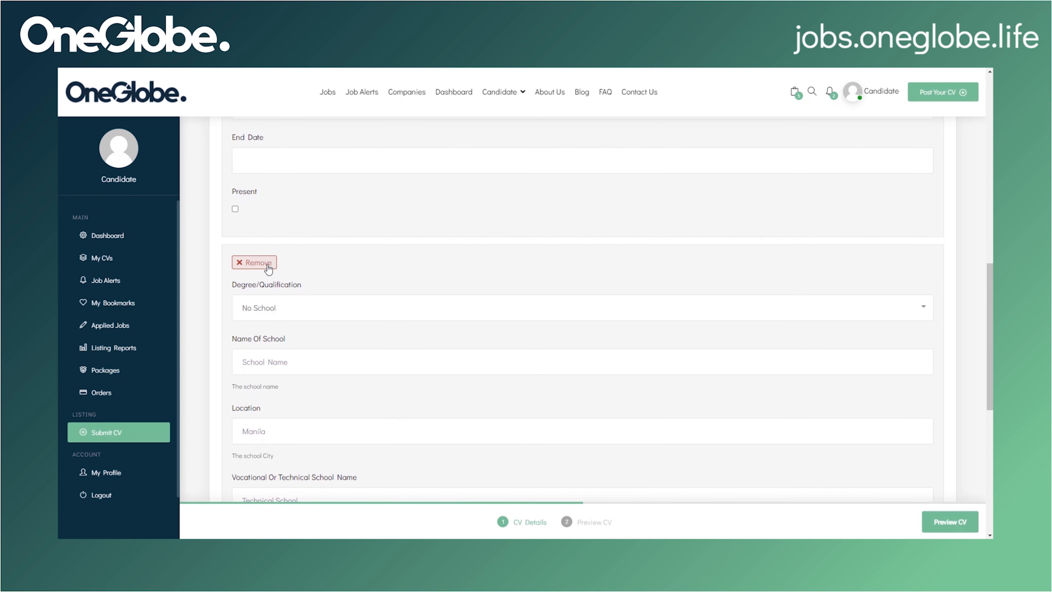
pyautogui.click(267, 266)
pyautogui.click(584, 113)
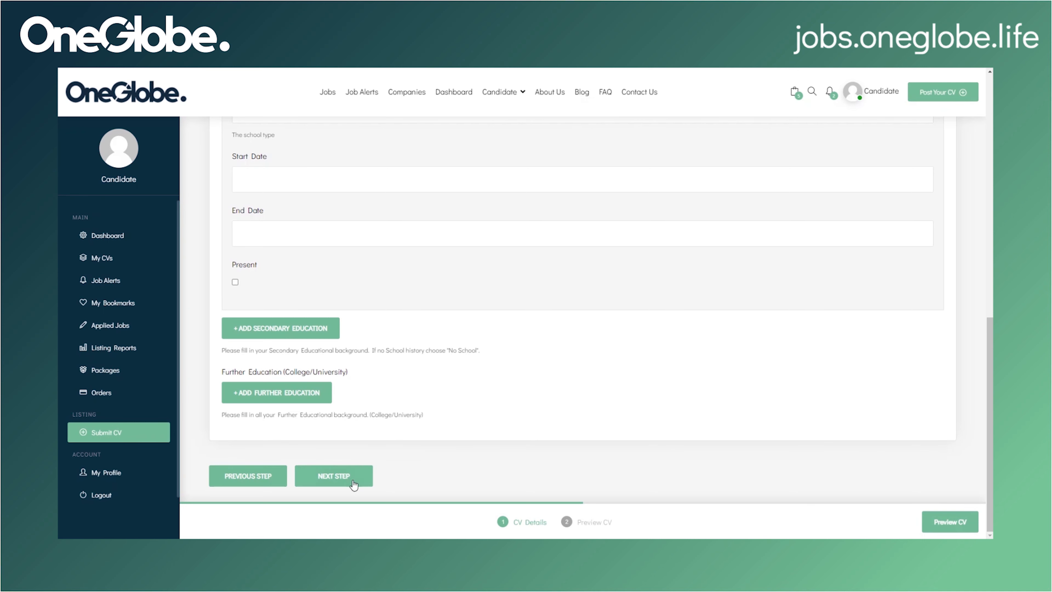
# Step: On the Skill set step, add Problem-solving as a soft skill
pyautogui.click(340, 482)
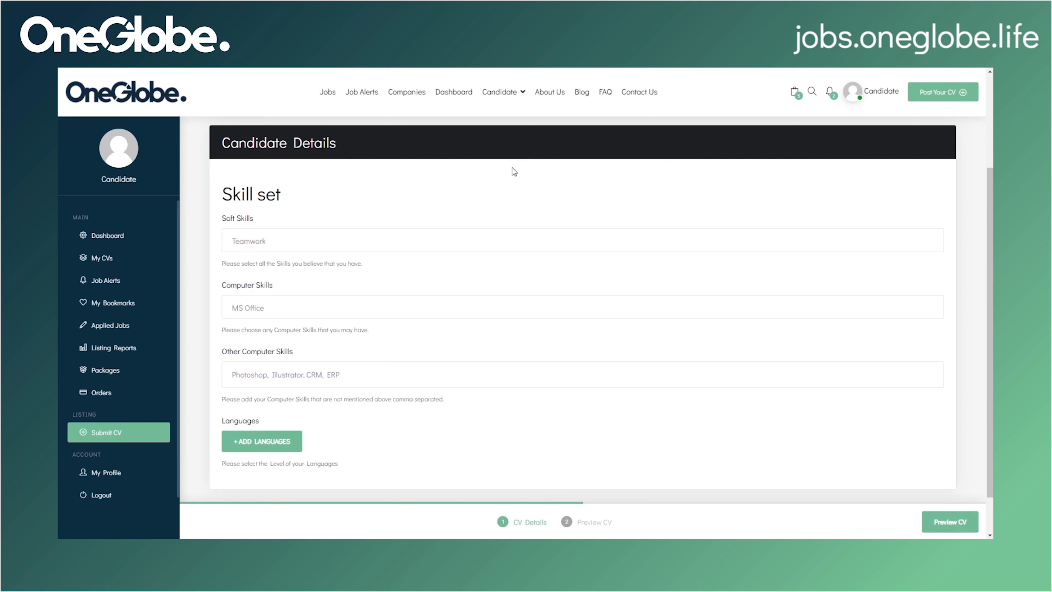
pyautogui.click(413, 240)
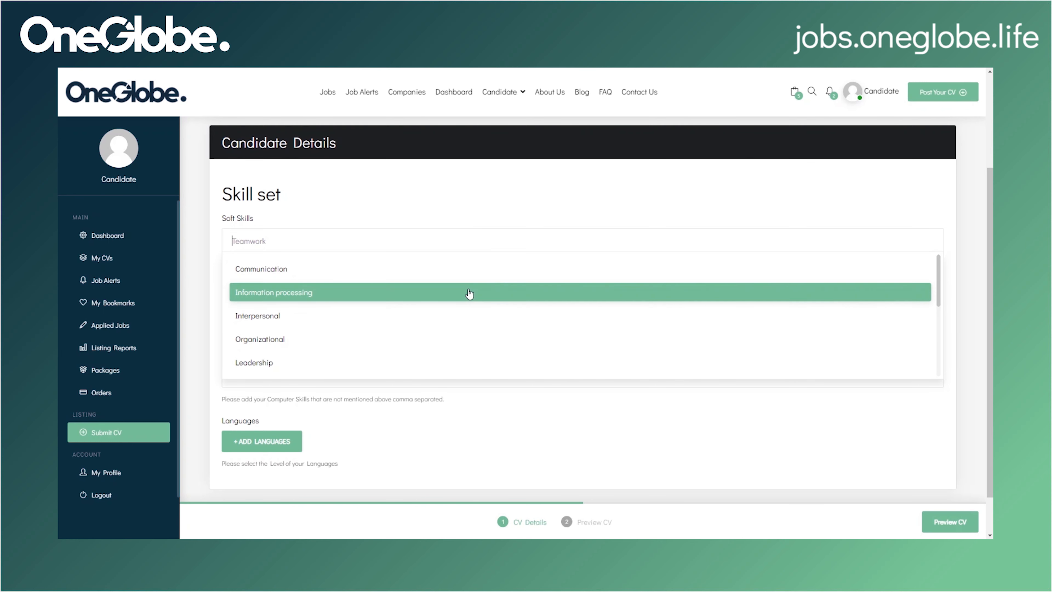
pyautogui.scroll(-1, 467, 320)
pyautogui.scroll(-1, 467, 320)
pyautogui.click(467, 319)
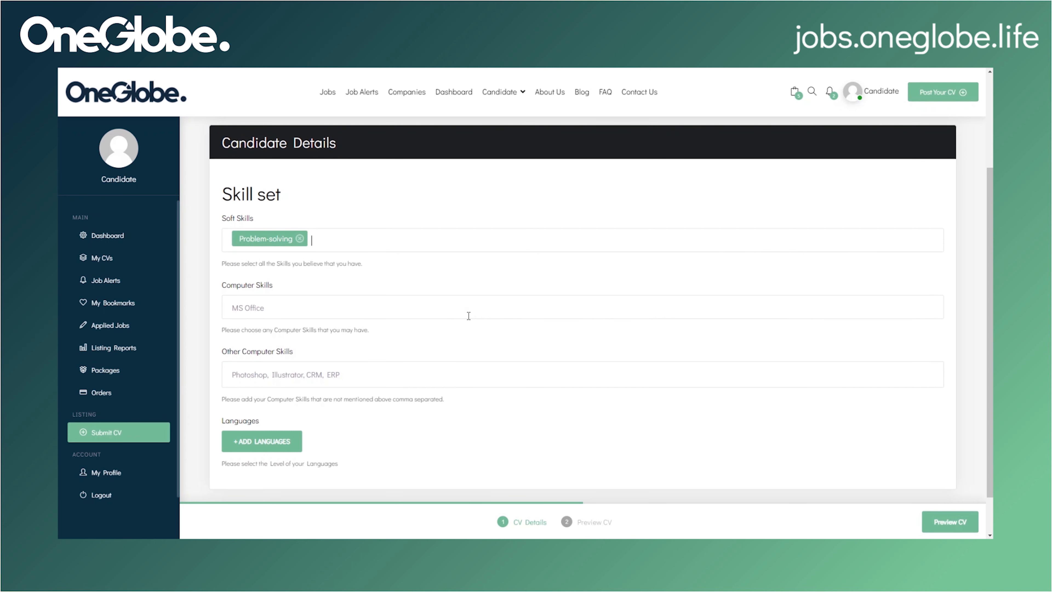
pyautogui.scroll(-1, 468, 316)
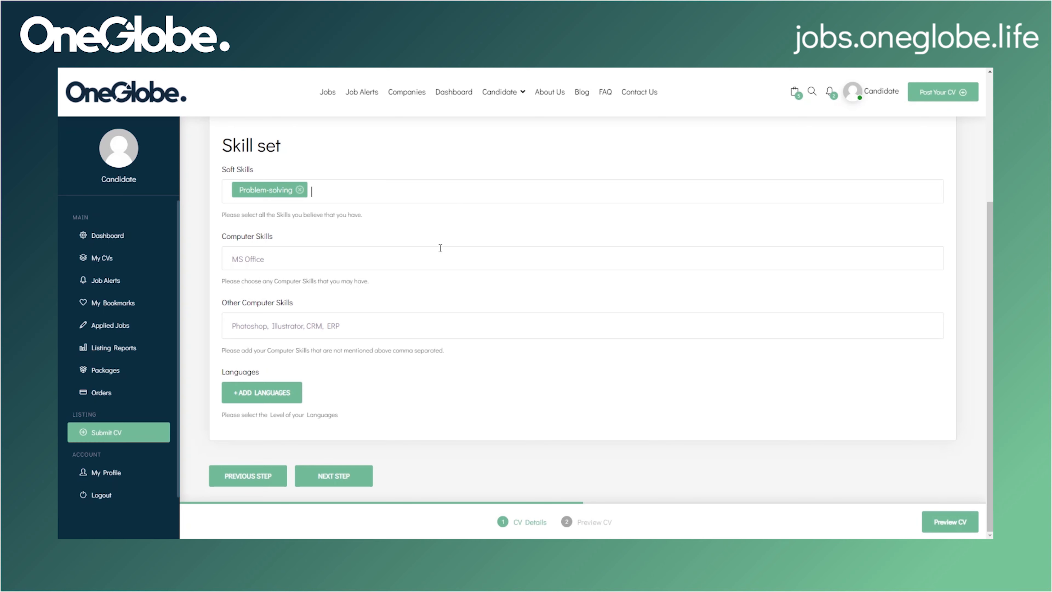
# Step: Add Software to the computer skills and move into Other Computer Skills
pyautogui.click(435, 259)
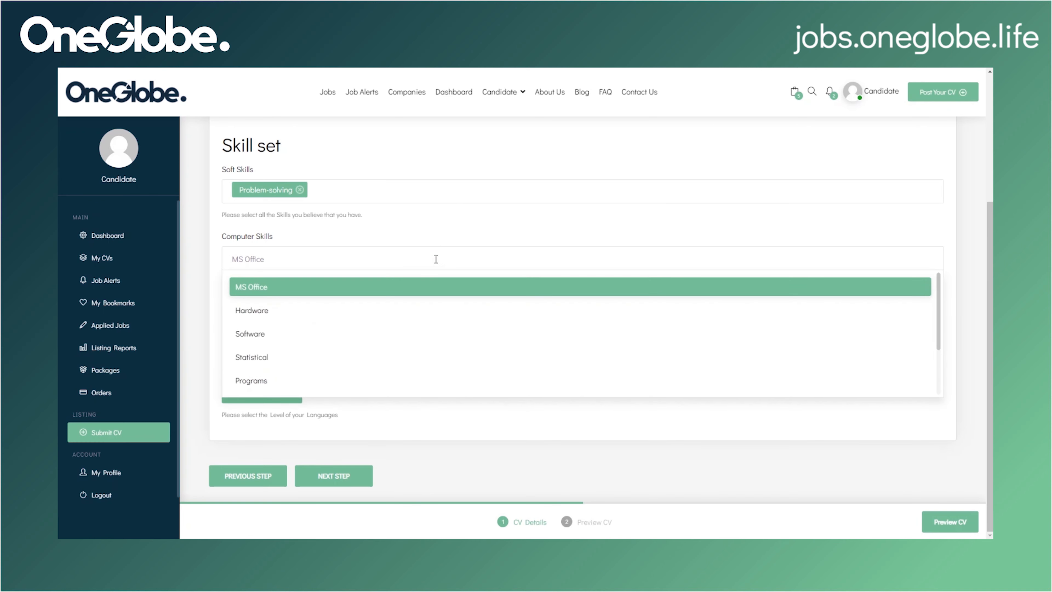
pyautogui.scroll(-3, 432, 302)
pyautogui.scroll(2, 433, 306)
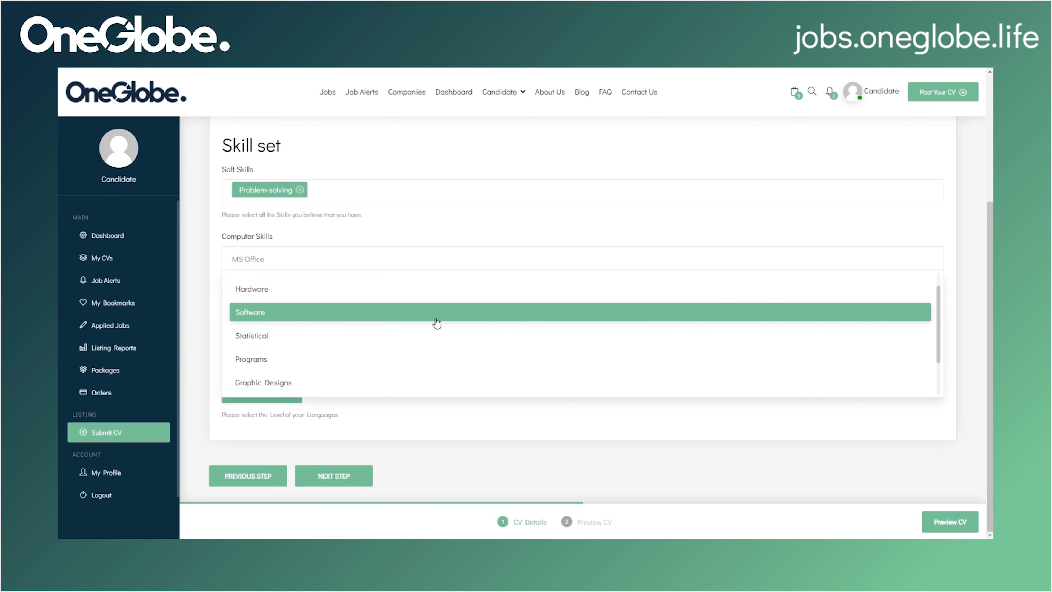
pyautogui.click(433, 308)
pyautogui.click(360, 334)
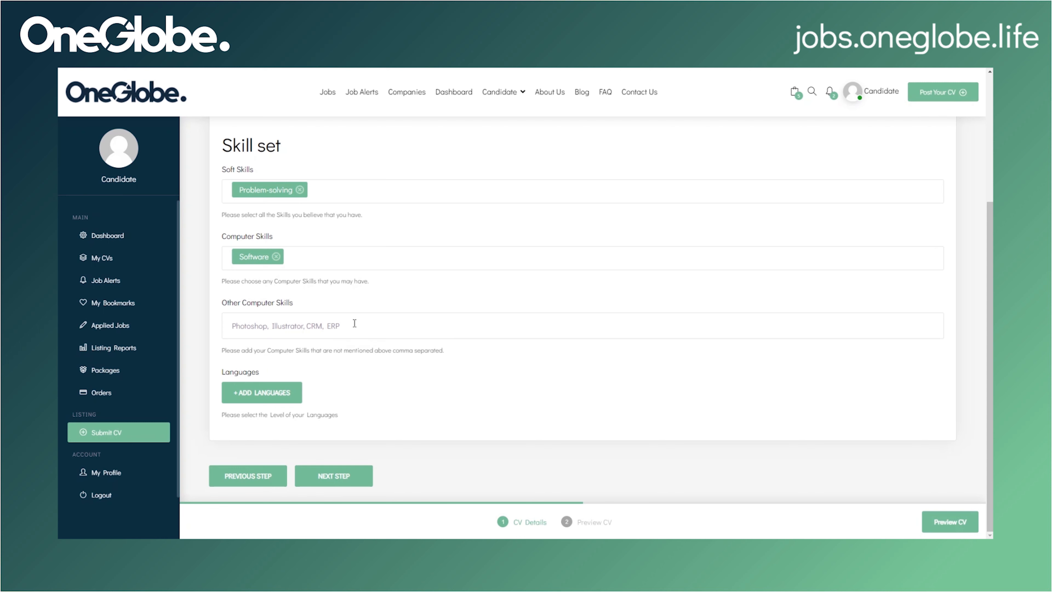
# Step: Add a language entry named English
pyautogui.click(292, 394)
pyautogui.scroll(-5, 351, 401)
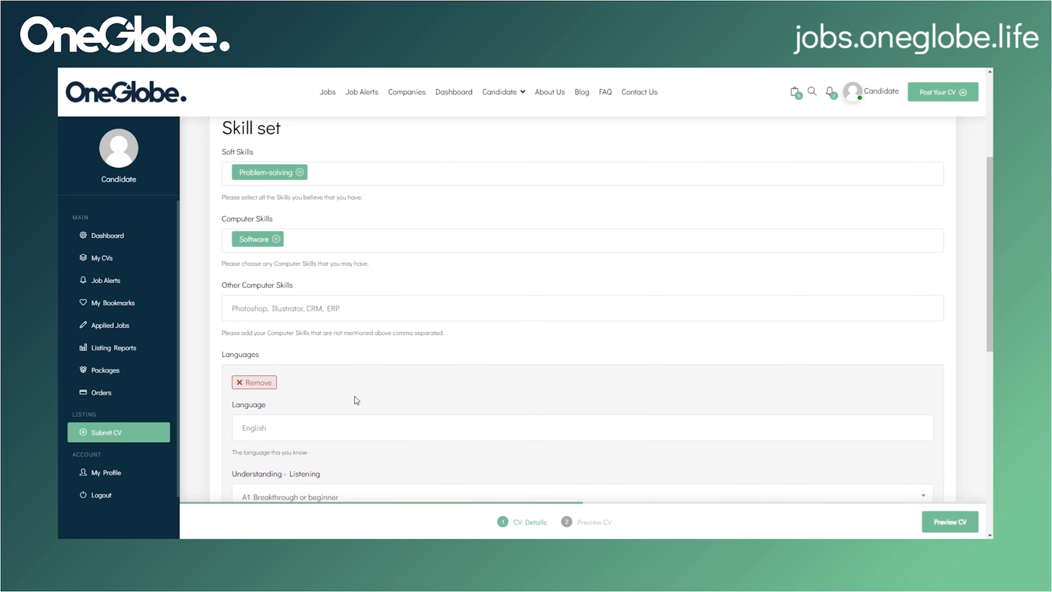
pyautogui.click(350, 252)
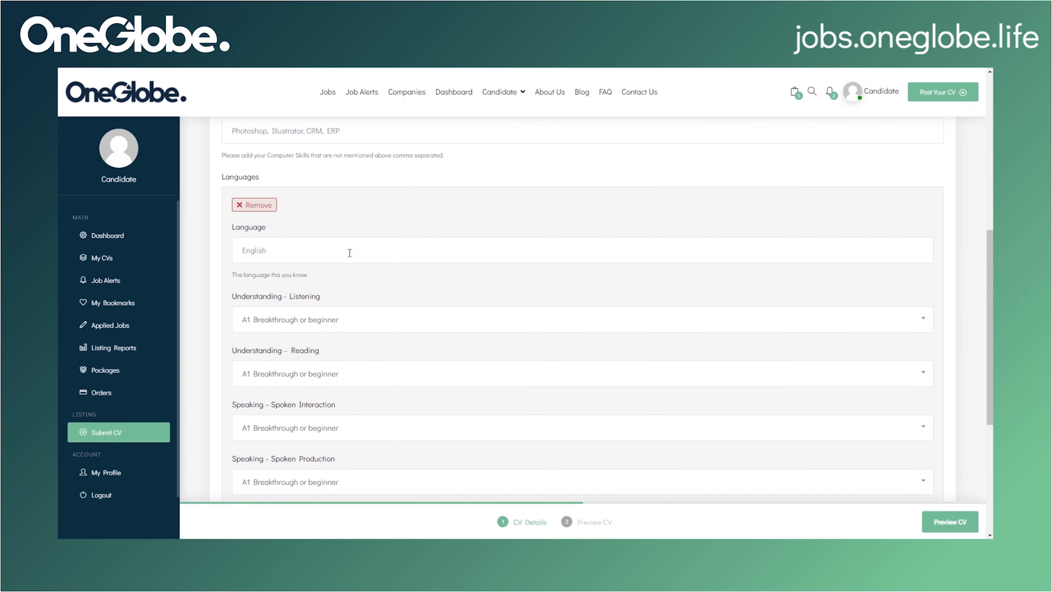
pyautogui.write('English')
pyautogui.scroll(-3, 349, 252)
# Step: Rate English: Listening C1, Reading B1, Spoken Interaction B1, Spoken Production C1, Writing C2
pyautogui.click(325, 223)
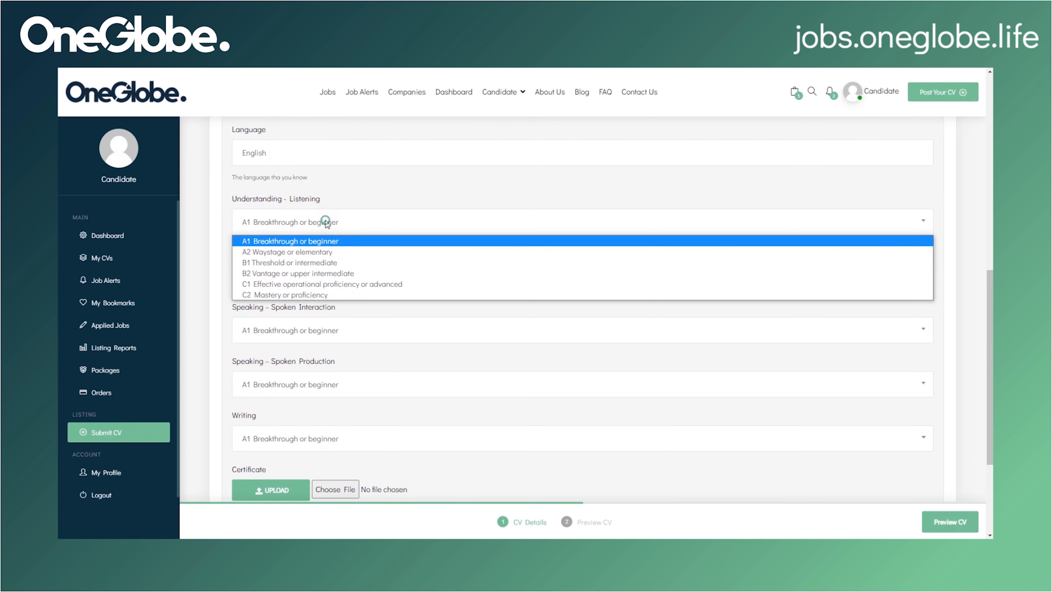
pyautogui.click(326, 284)
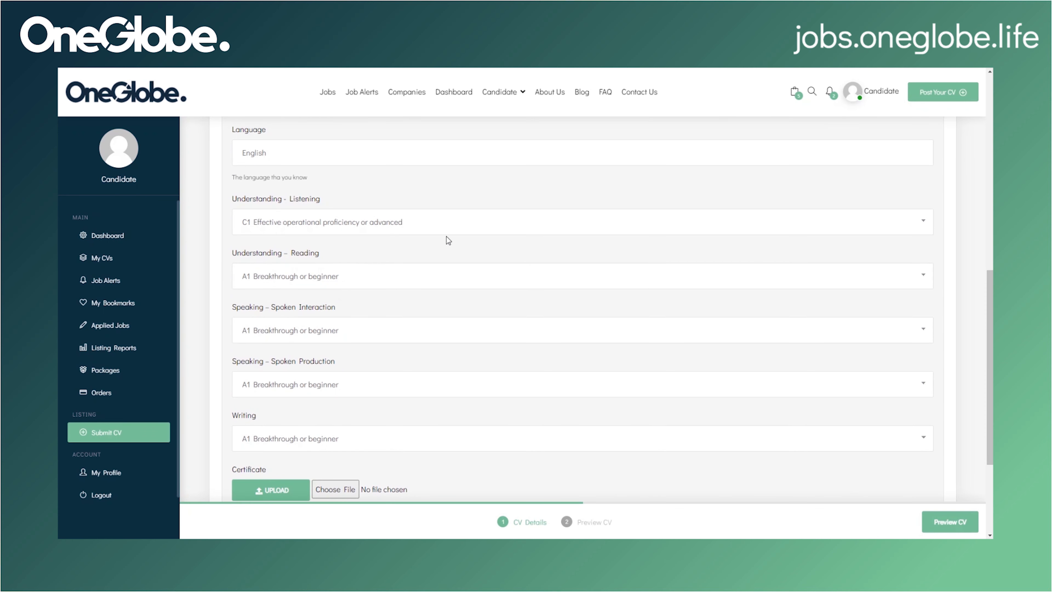
pyautogui.click(419, 277)
pyautogui.click(414, 322)
pyautogui.click(327, 330)
pyautogui.click(329, 371)
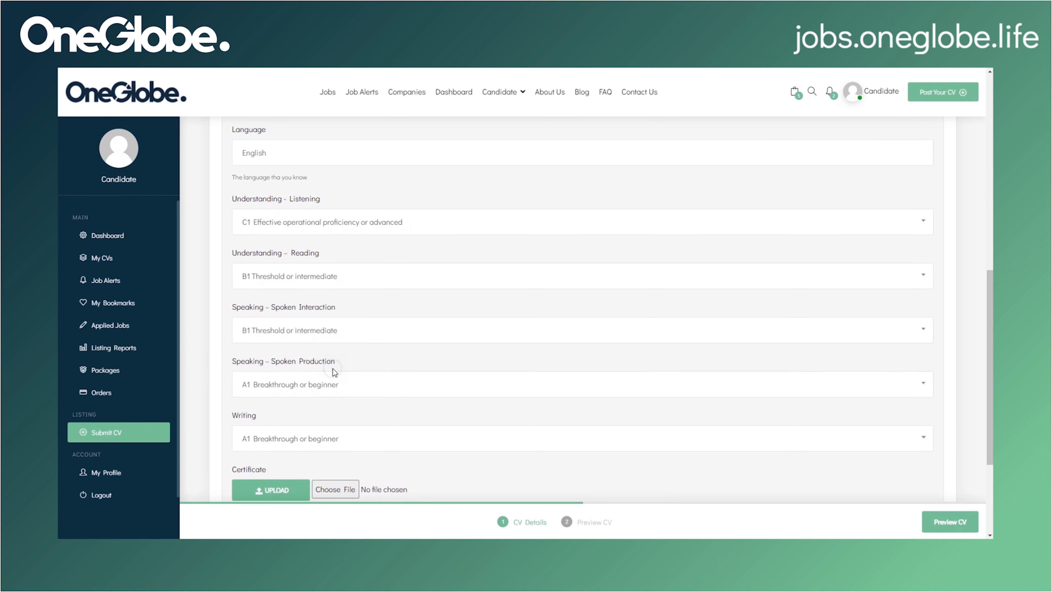
pyautogui.click(378, 386)
pyautogui.click(381, 446)
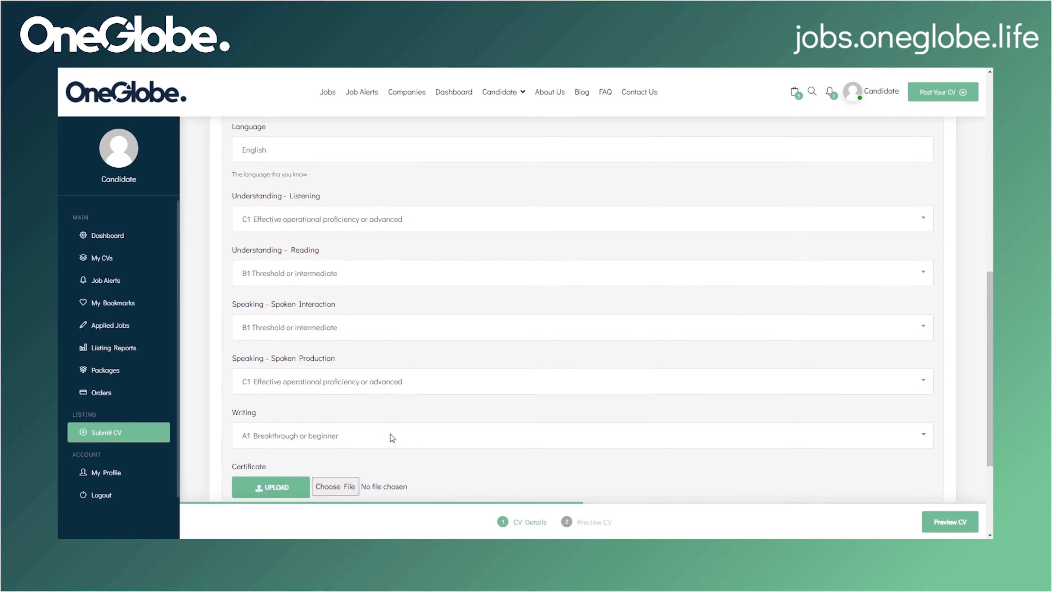
pyautogui.scroll(-2, 389, 436)
pyautogui.click(387, 352)
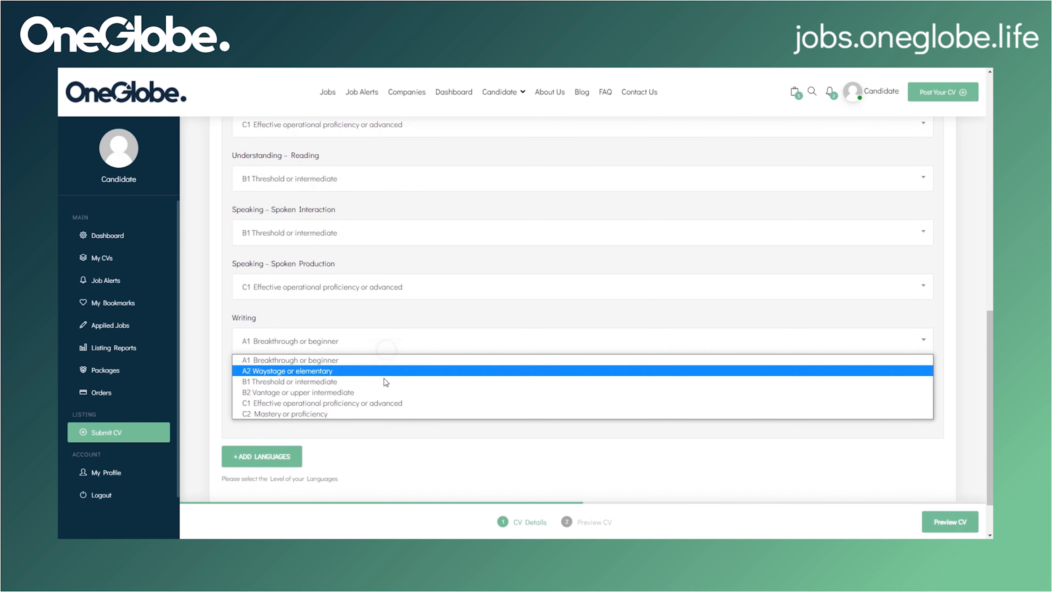
pyautogui.click(387, 409)
pyautogui.scroll(-1, 418, 382)
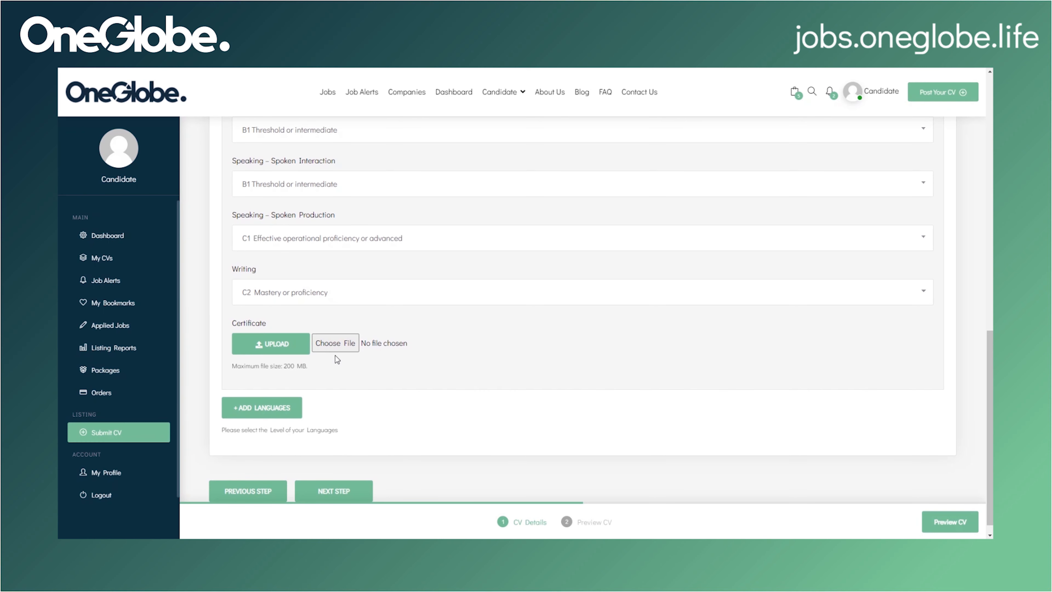
pyautogui.scroll(-1, 334, 362)
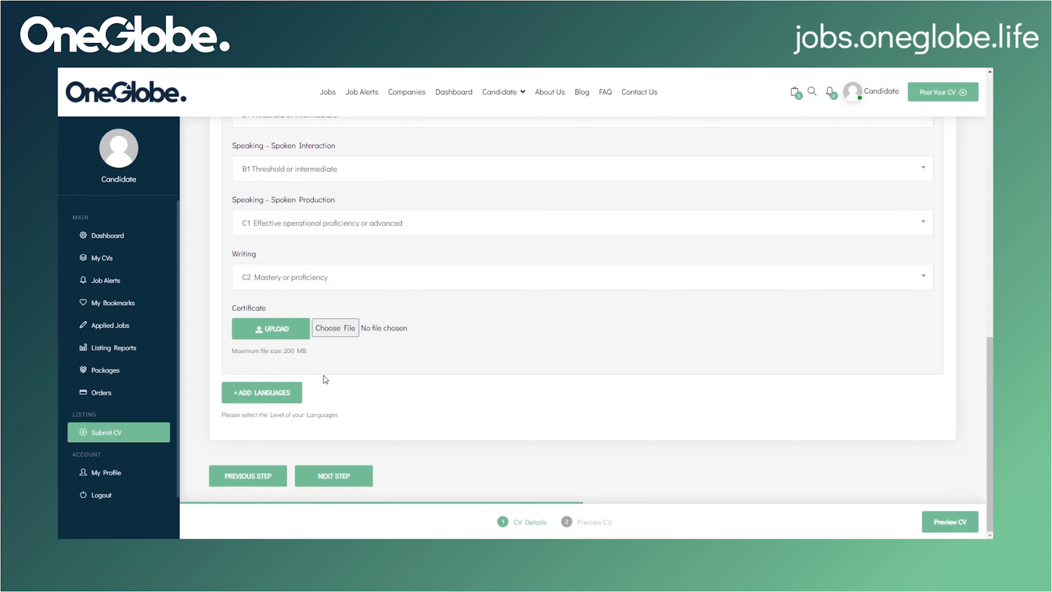
# Step: Remove the duplicate English language block, confirming with OK, and advance to the Training step
pyautogui.click(290, 398)
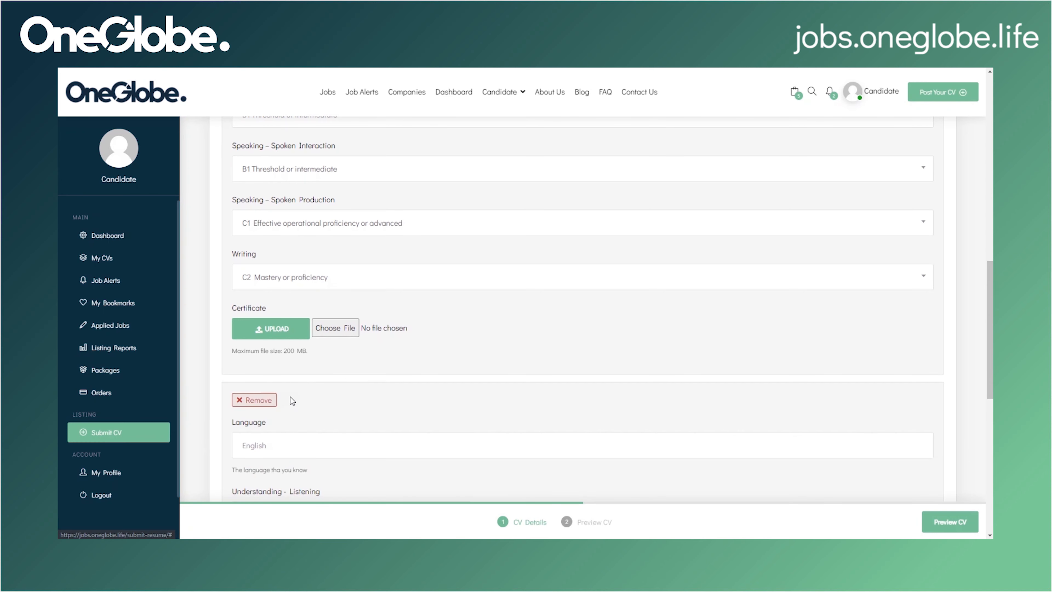
pyautogui.scroll(-3, 290, 373)
pyautogui.scroll(-4, 279, 286)
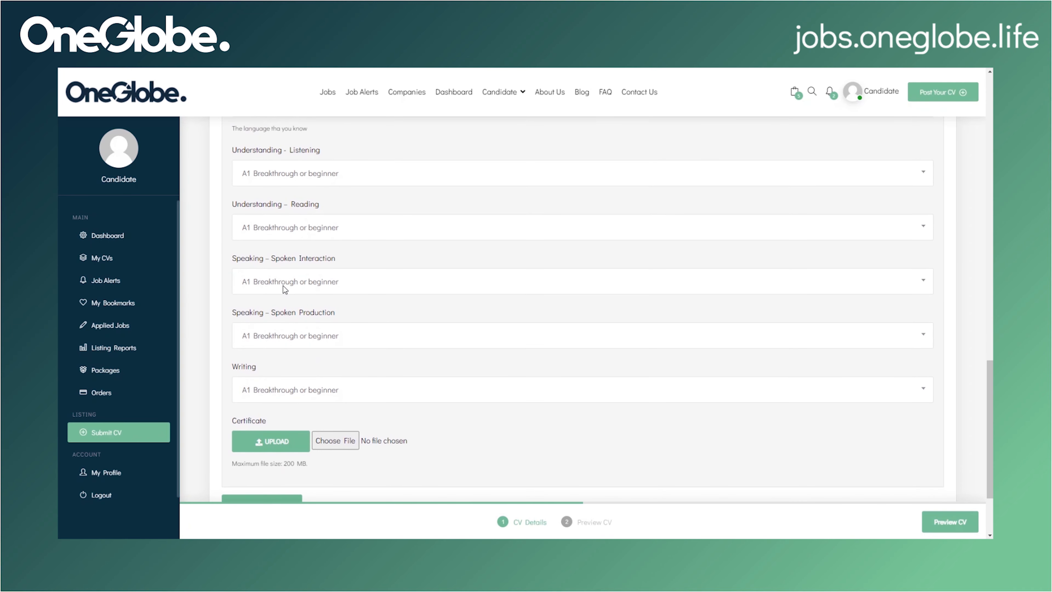
pyautogui.scroll(2, 327, 326)
pyautogui.click(266, 157)
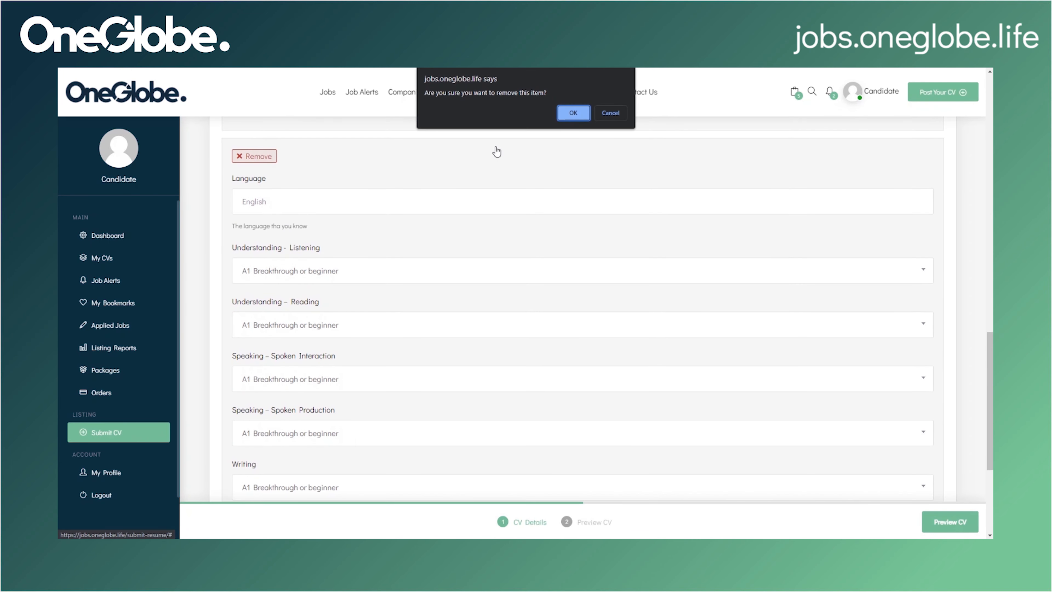
pyautogui.press('Return')
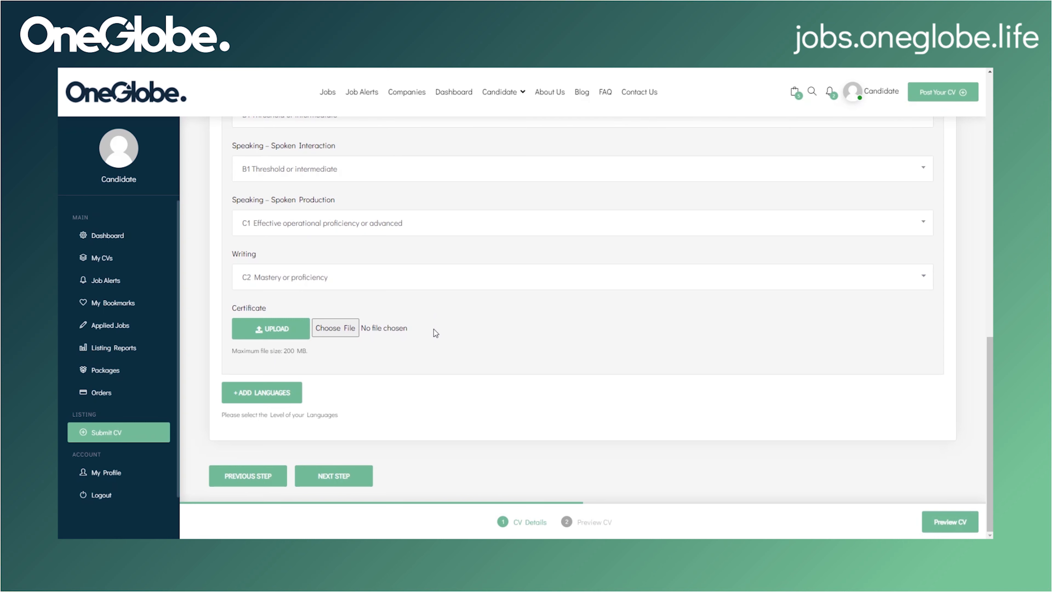
pyautogui.click(347, 477)
# Step: Add an education training entry with its type and trainer fields, discarding a duplicate entry
pyautogui.scroll(-3, 349, 480)
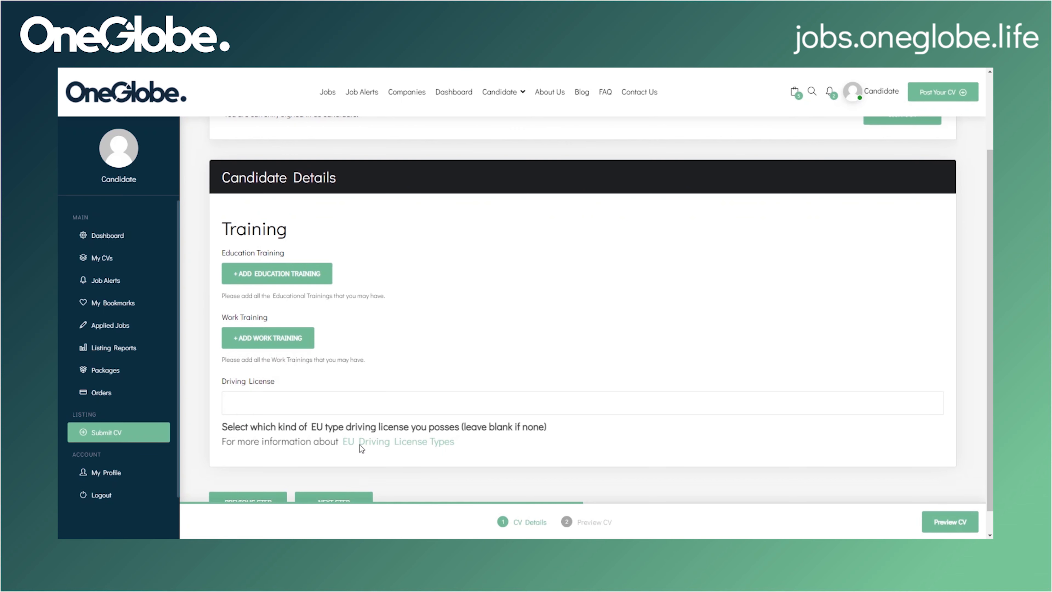
pyautogui.click(315, 274)
pyautogui.scroll(-2, 313, 280)
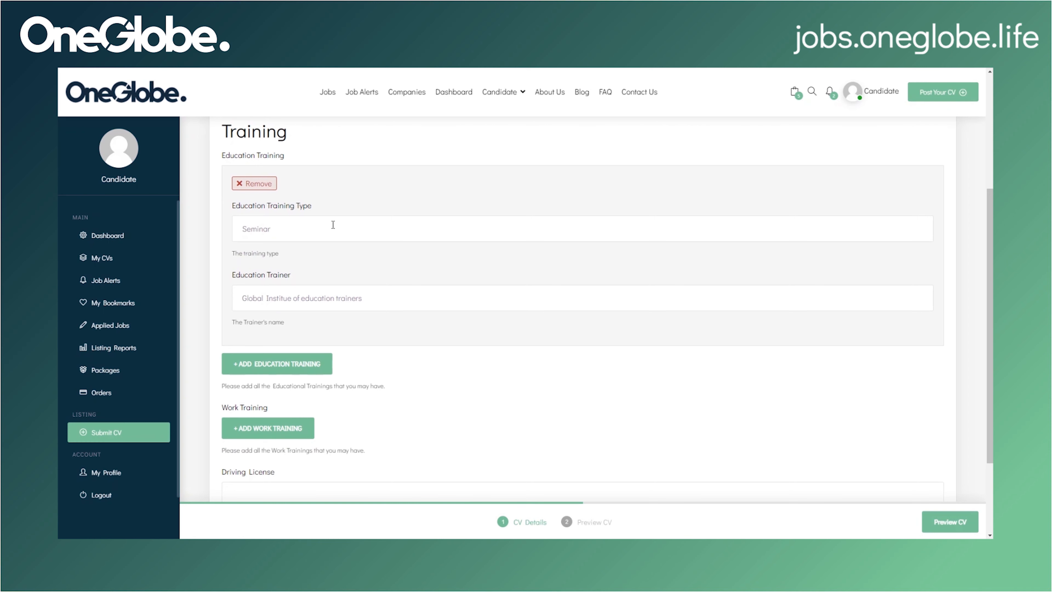
pyautogui.click(333, 233)
pyautogui.scroll(-1, 368, 253)
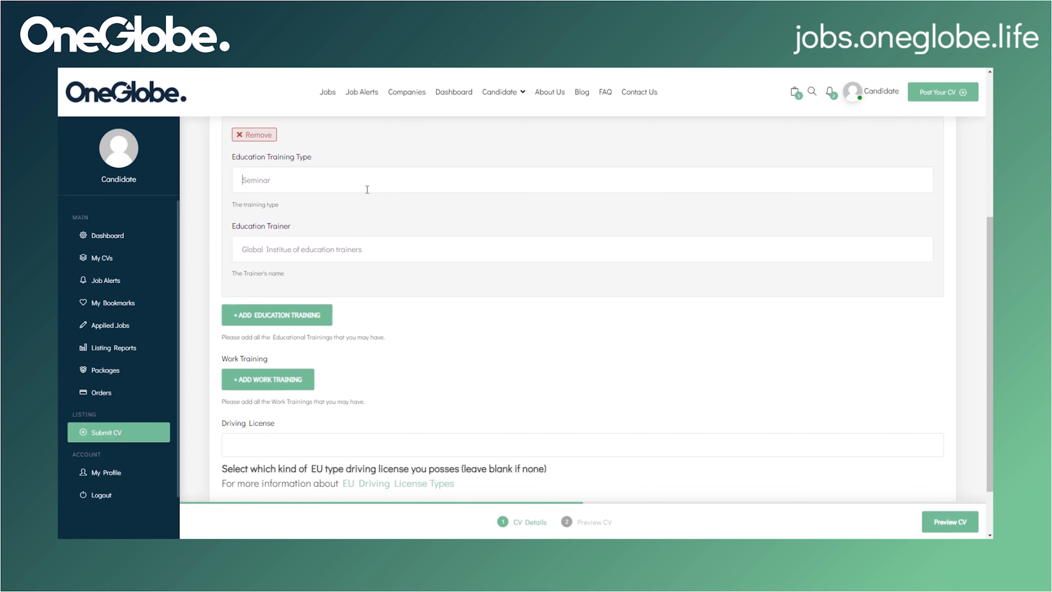
pyautogui.click(353, 245)
pyautogui.scroll(-1, 353, 245)
pyautogui.scroll(-1, 389, 255)
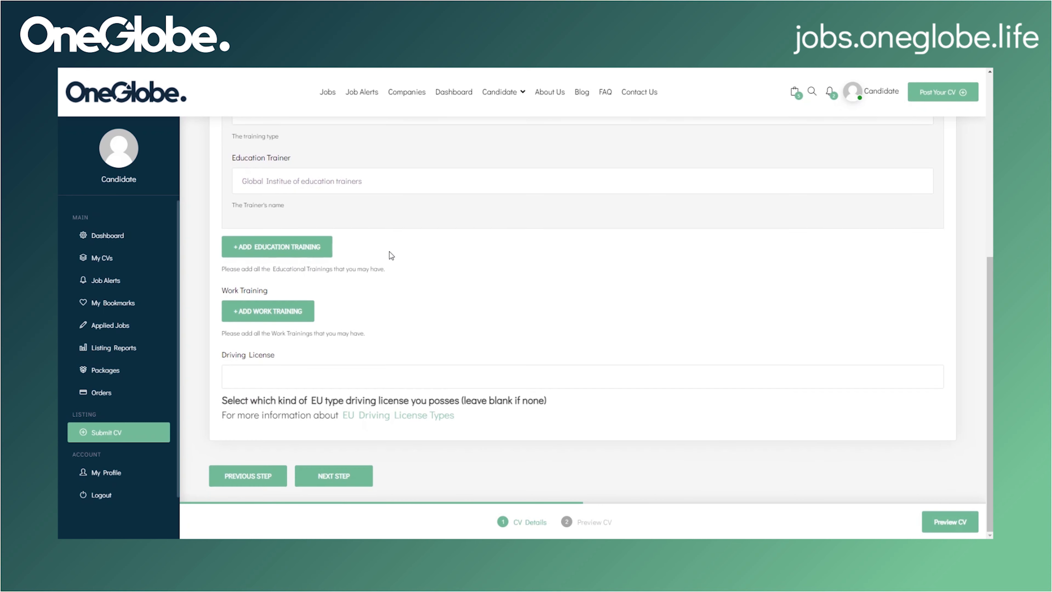
pyautogui.click(291, 249)
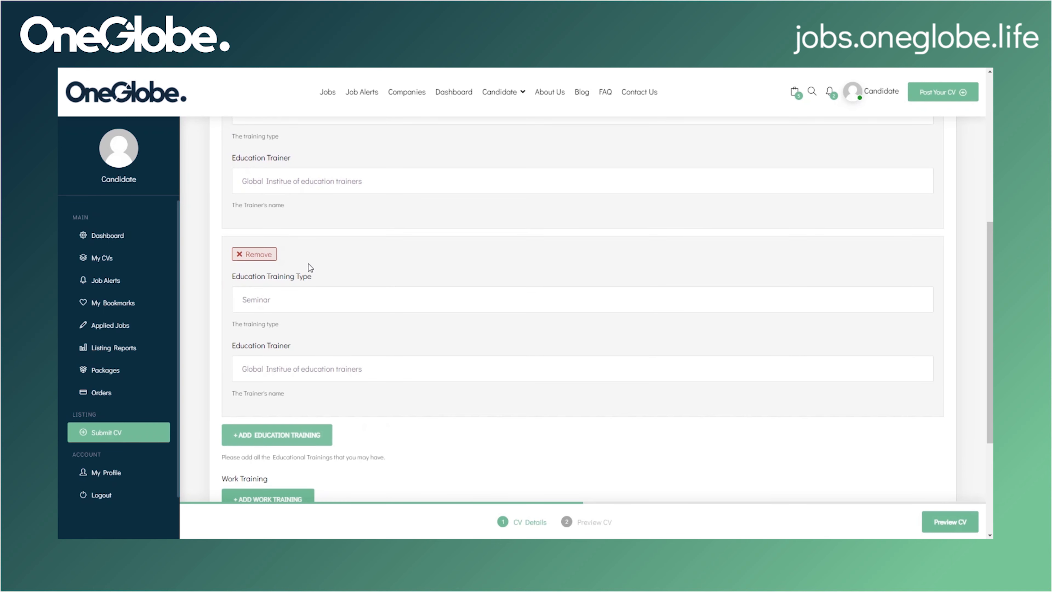
pyautogui.scroll(-2, 310, 267)
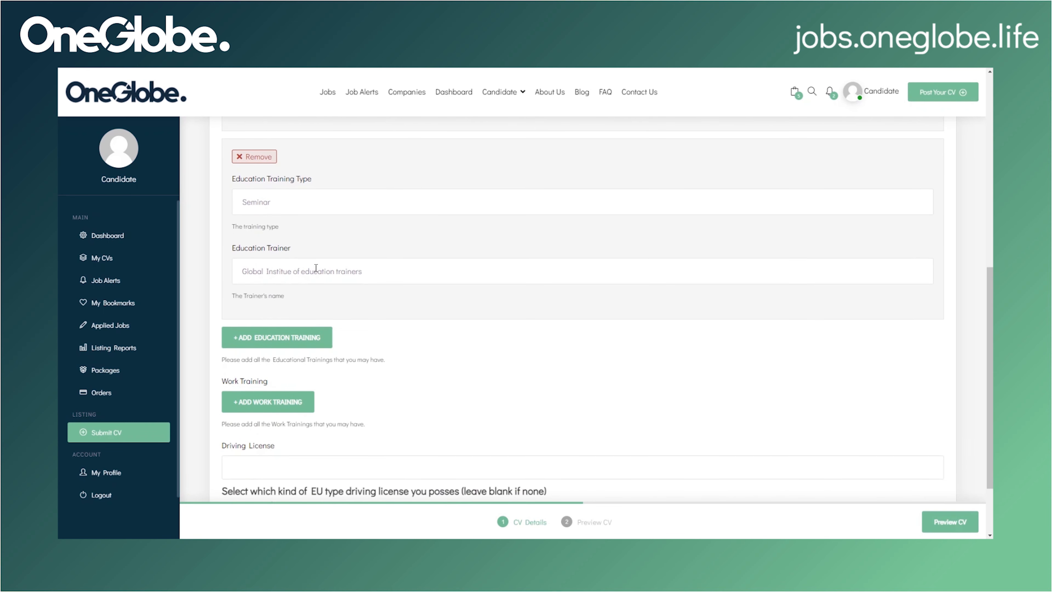
pyautogui.click(260, 157)
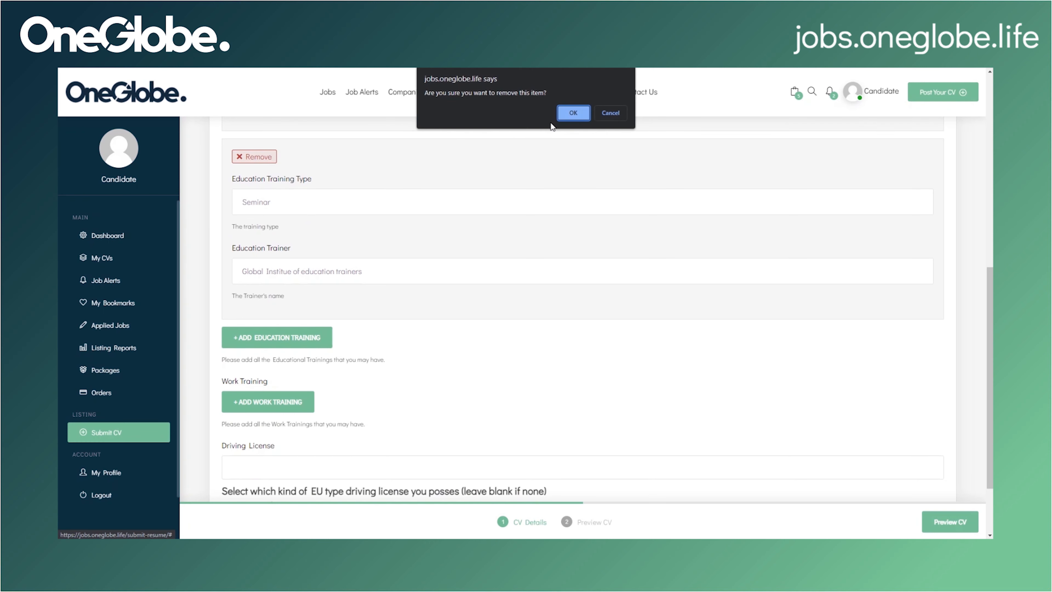
pyautogui.click(571, 110)
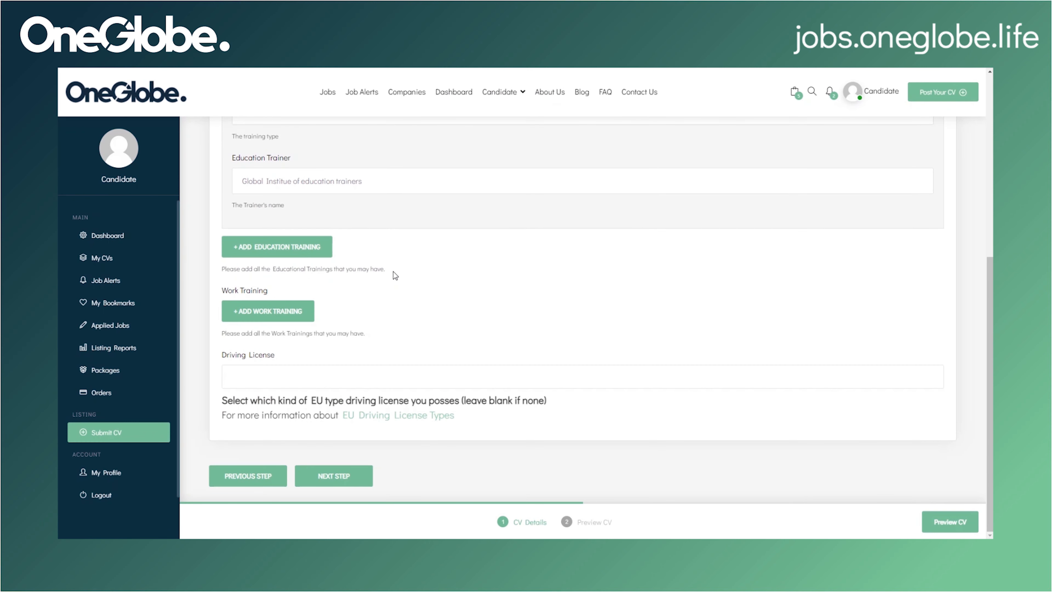
# Step: Add a work training entry with its type and trainer fields, discarding a duplicate entry
pyautogui.click(307, 310)
pyautogui.scroll(-3, 343, 214)
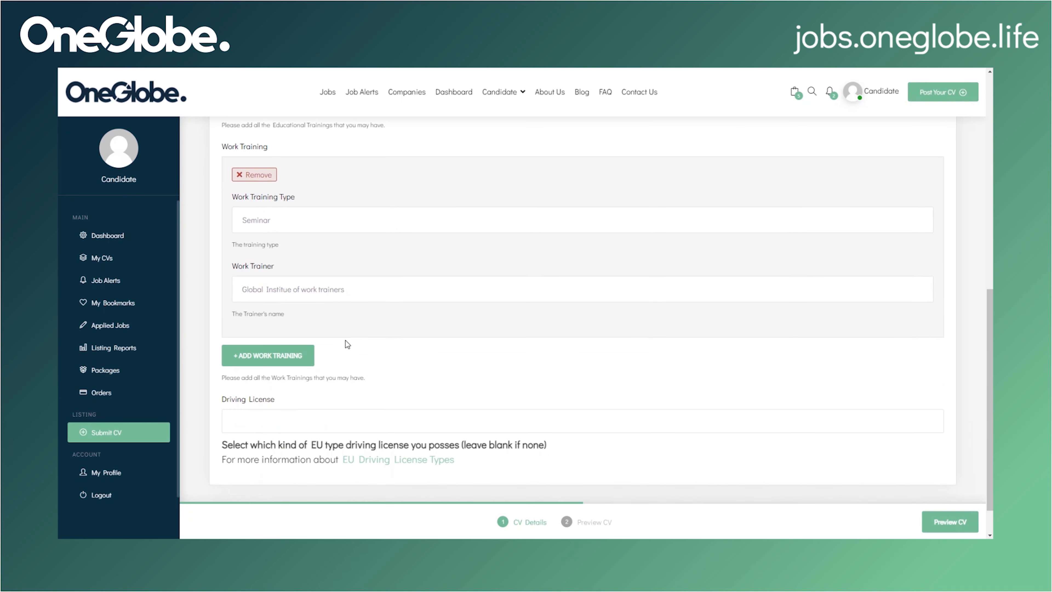
pyautogui.click(347, 217)
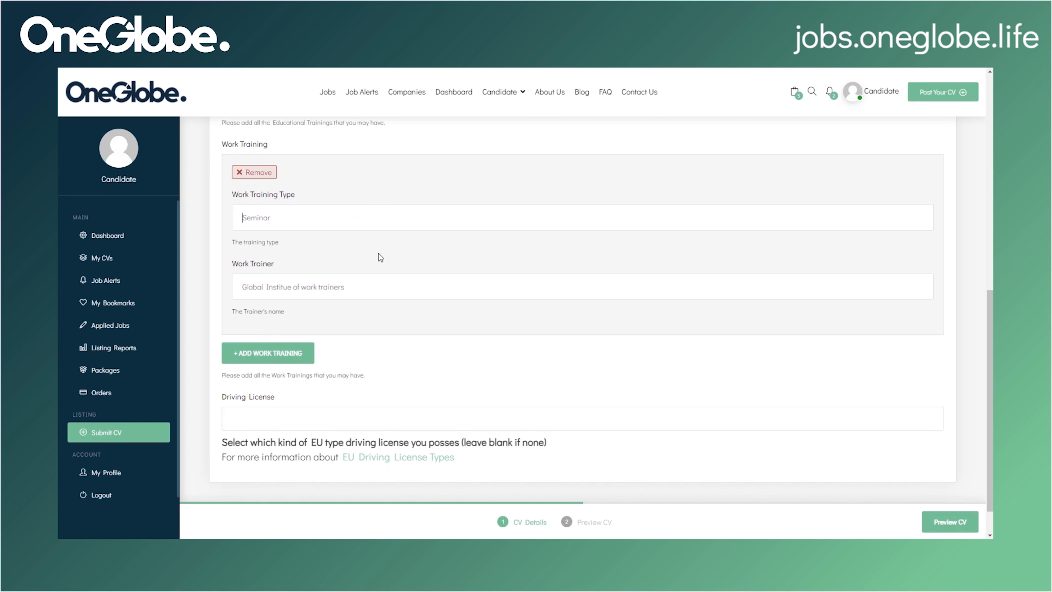
pyautogui.click(296, 293)
pyautogui.scroll(-1, 365, 291)
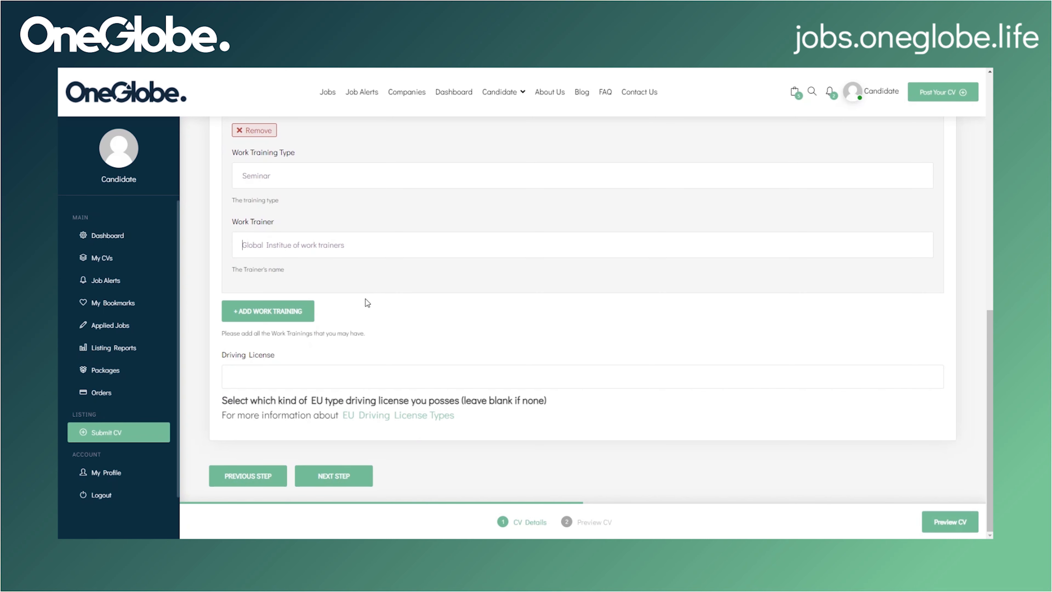
pyautogui.click(300, 315)
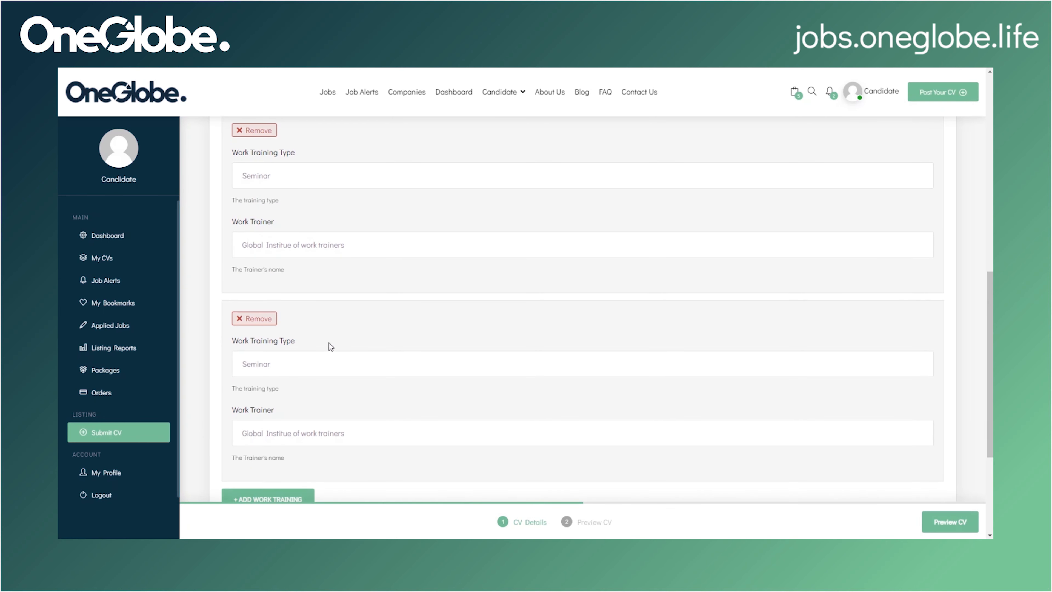
pyautogui.scroll(-1, 328, 345)
pyautogui.click(265, 274)
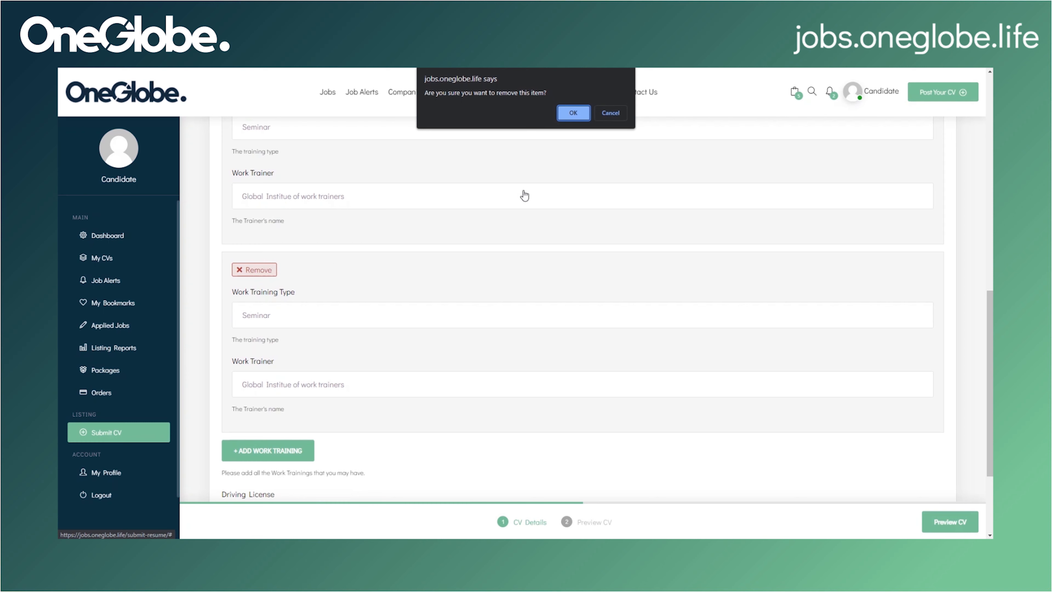
pyautogui.click(572, 114)
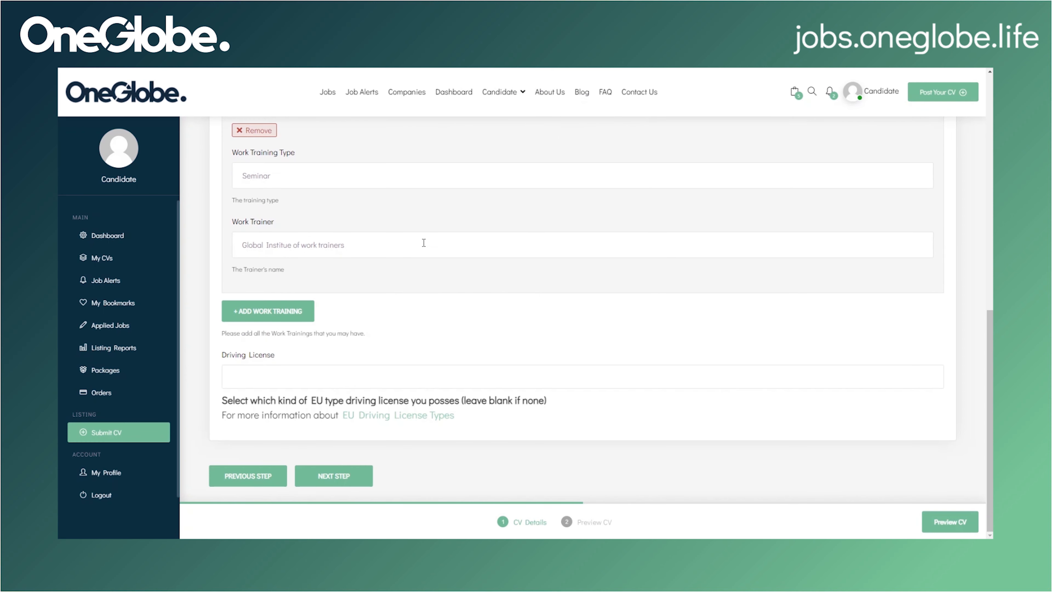
# Step: Select C1 as the driving licence category
pyautogui.click(365, 380)
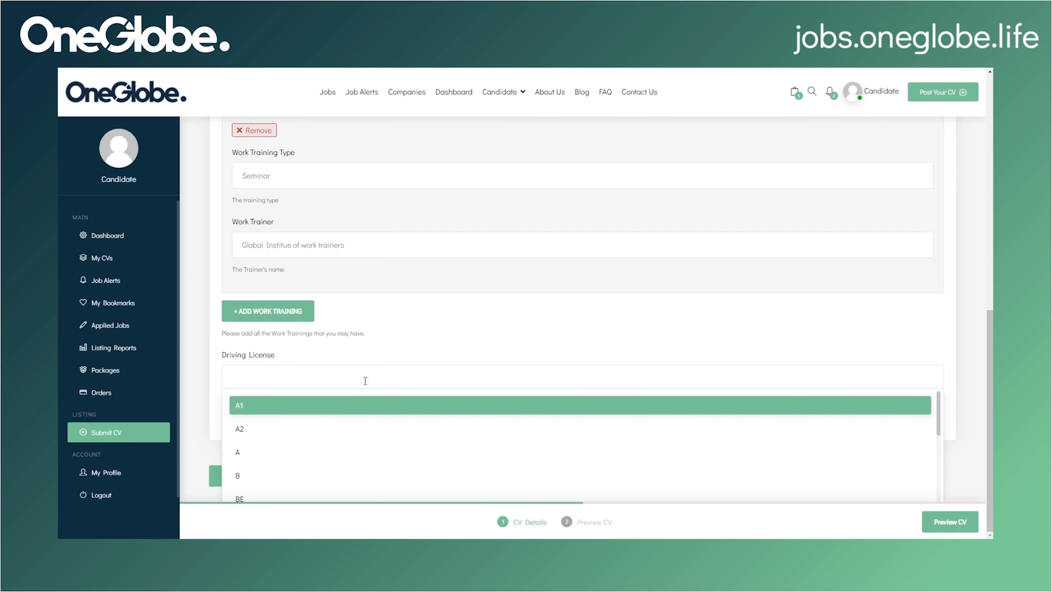
pyautogui.scroll(-5, 360, 438)
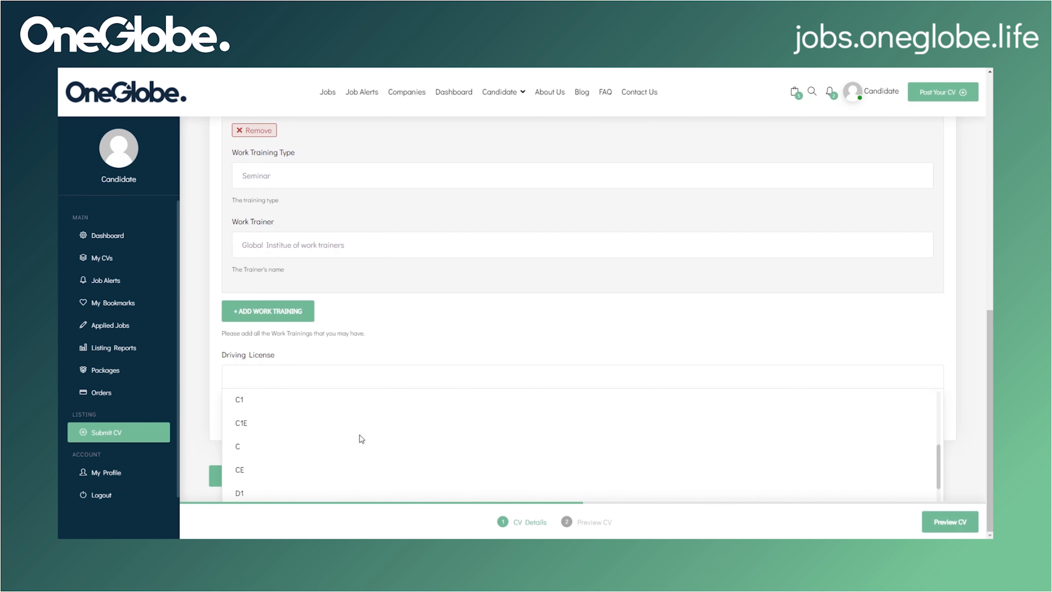
pyautogui.click(335, 402)
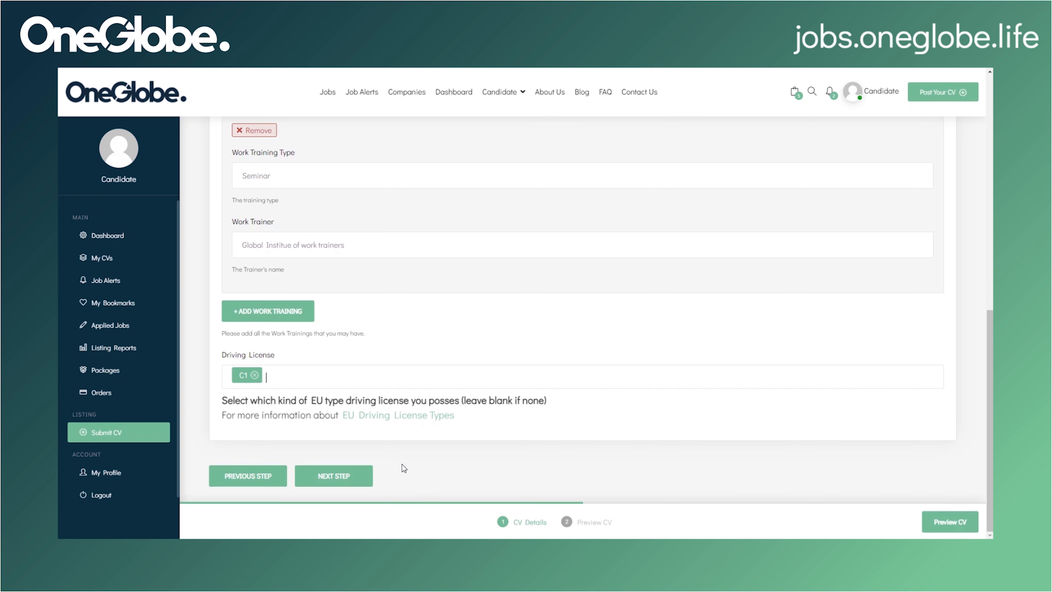
# Step: Write the profile summary starting 'I waw born in' and fill in the interests
pyautogui.click(357, 478)
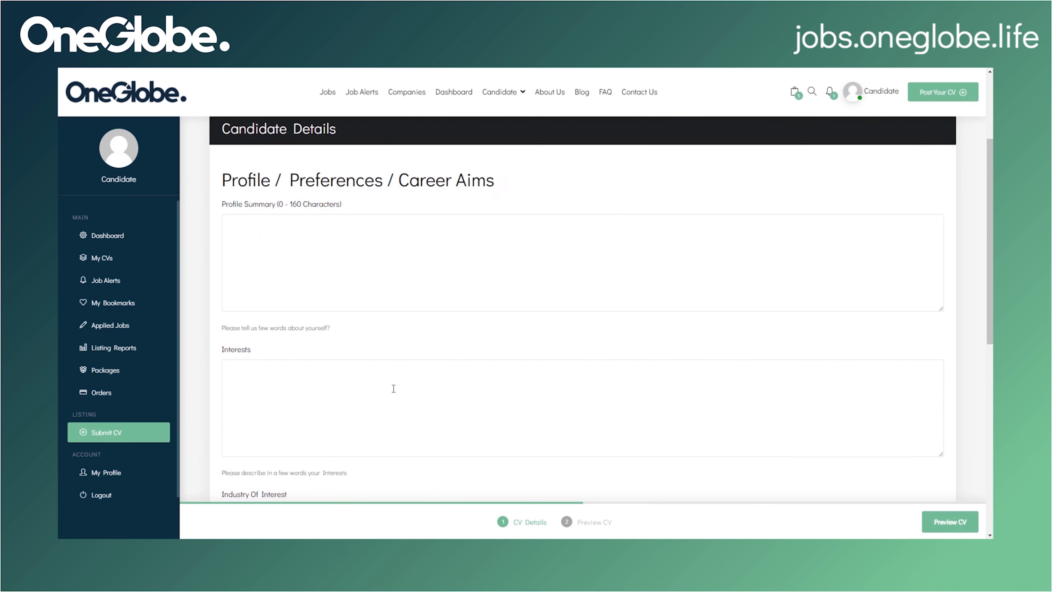
pyautogui.click(364, 315)
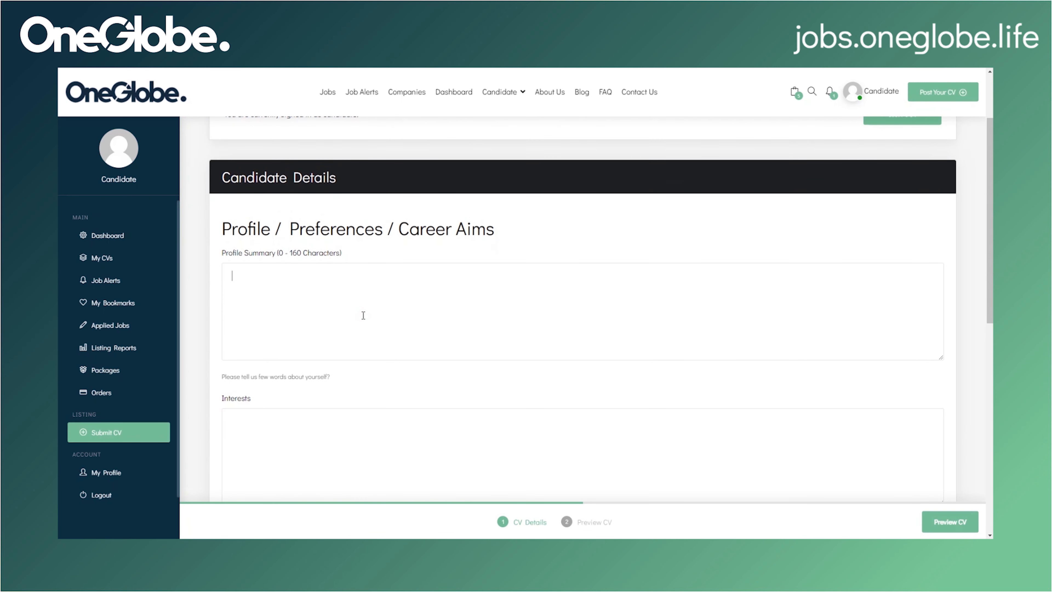
pyautogui.write('I waw')
pyautogui.write(' born in Italy....')
pyautogui.scroll(-3, 363, 315)
pyautogui.click(367, 304)
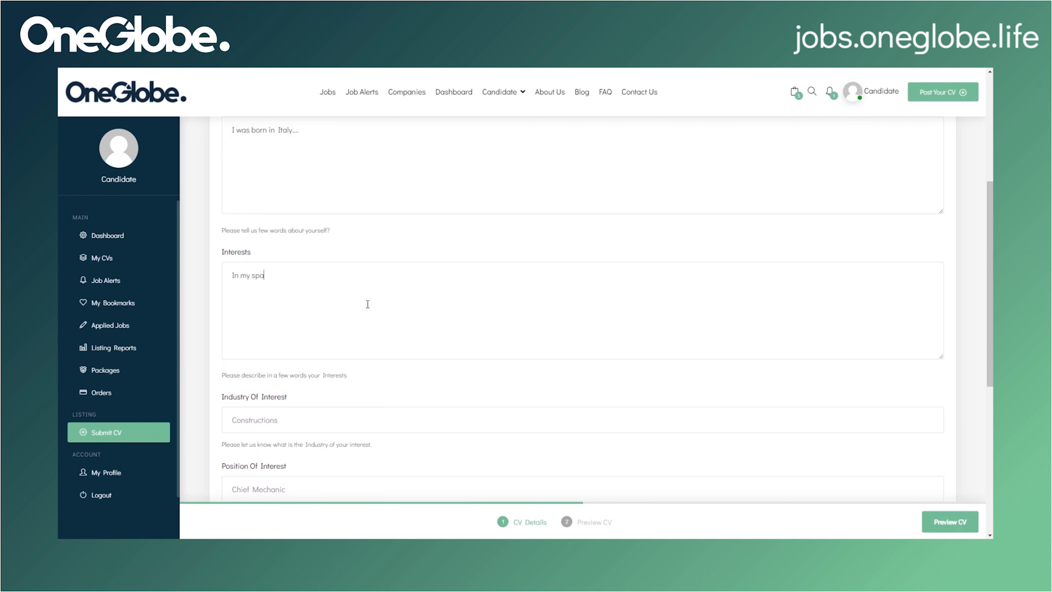
pyautogui.write('me...')
pyautogui.scroll(-3, 368, 304)
# Step: Set industry to Nursing homes, position to Caretaker and location to Italy
pyautogui.click(336, 285)
pyautogui.write('Nursing')
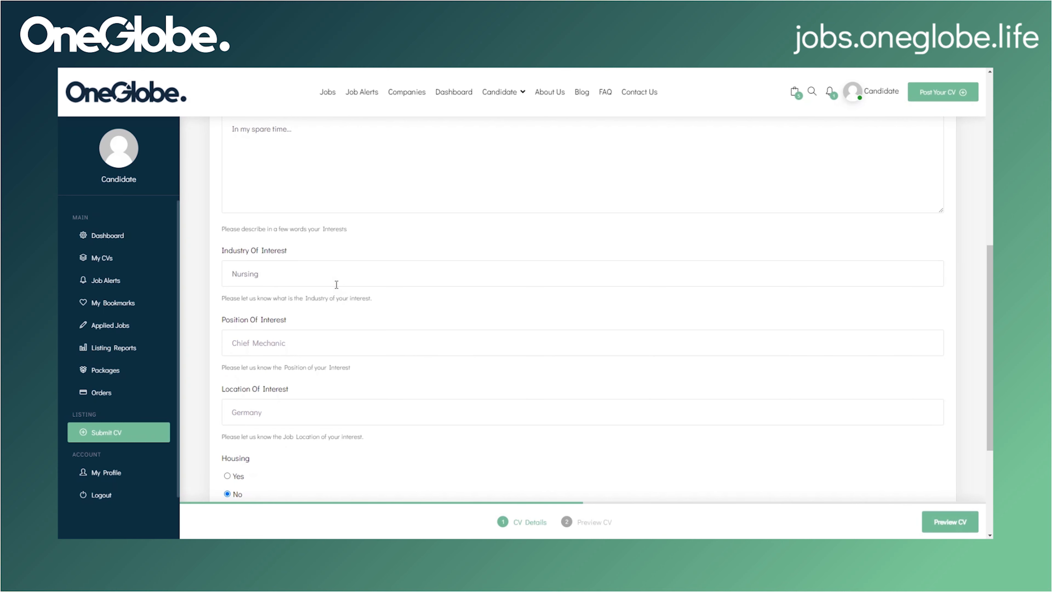
pyautogui.scroll(-2, 336, 285)
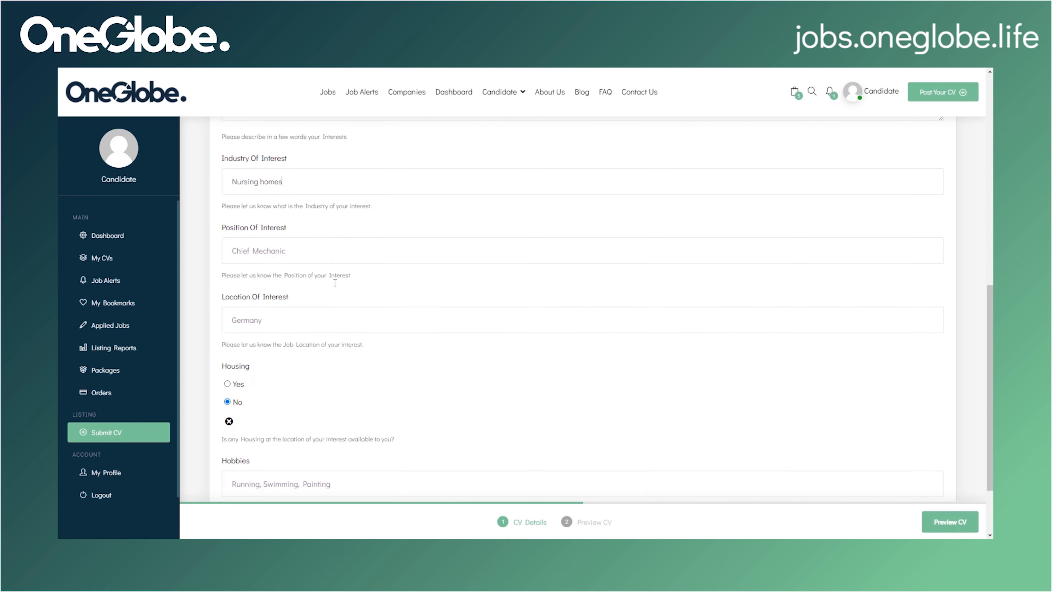
pyautogui.click(299, 235)
pyautogui.write('Caretaker')
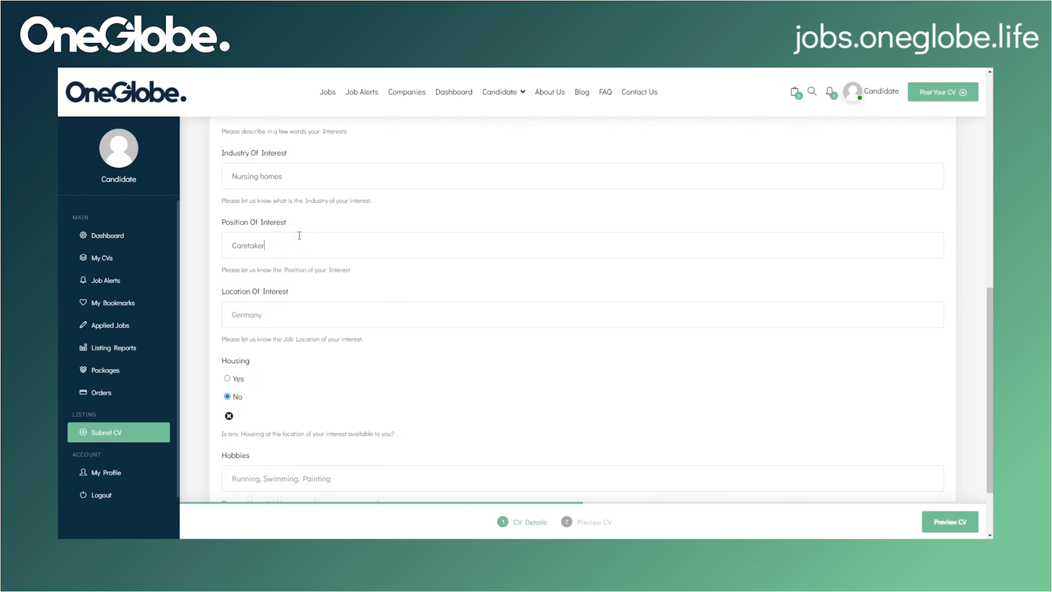
pyautogui.click(298, 310)
pyautogui.write('Italy')
# Step: Set Housing to Yes and enter hobbies 'Reading, Painting, Running', then go to Immigration
pyautogui.scroll(-2, 298, 311)
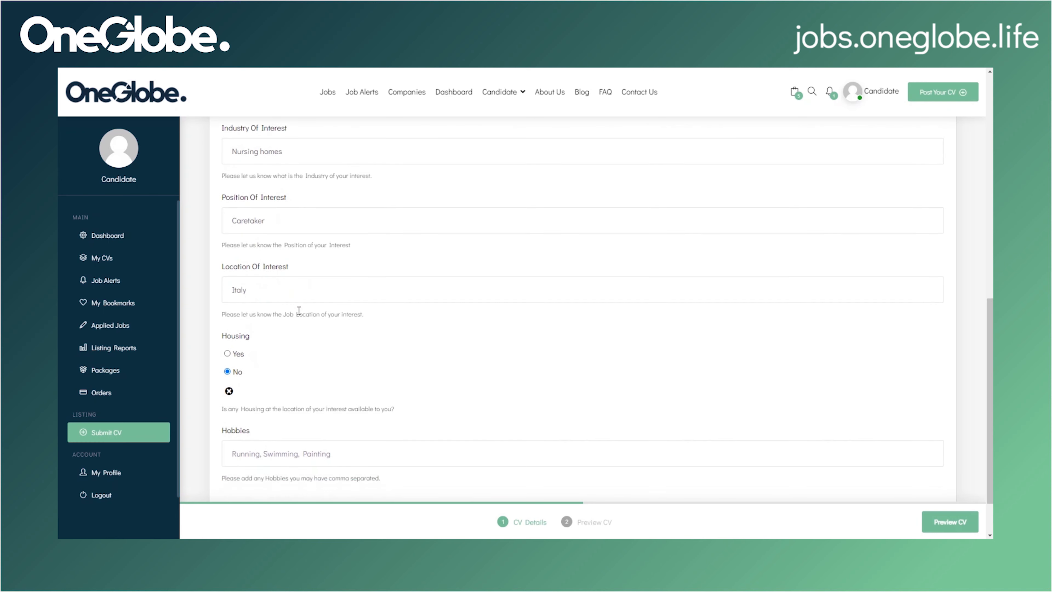
pyautogui.click(231, 288)
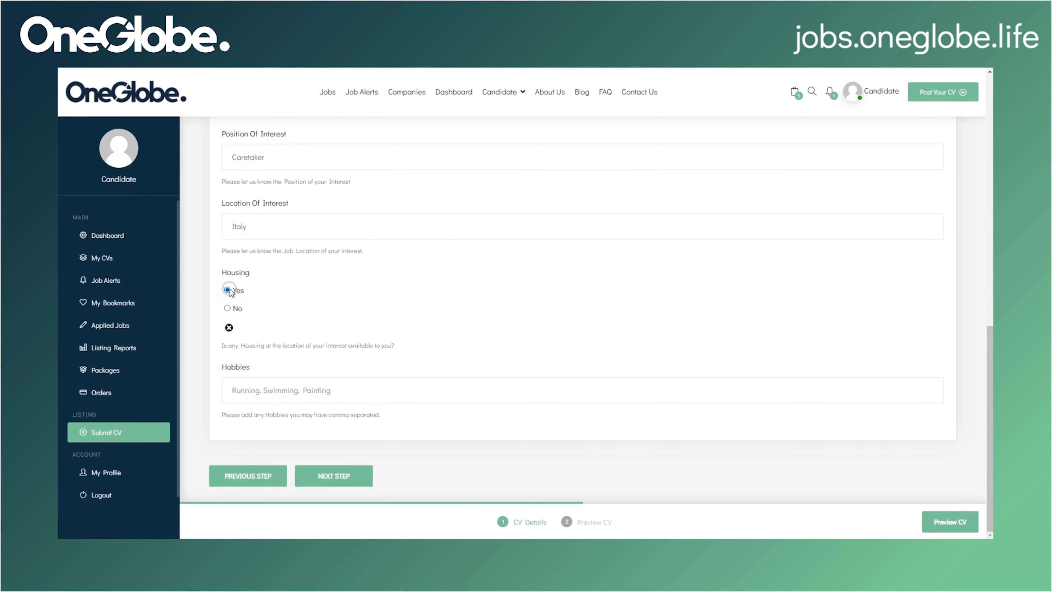
pyautogui.click(251, 393)
pyautogui.write('Reading, Painting, Running')
pyautogui.click(337, 475)
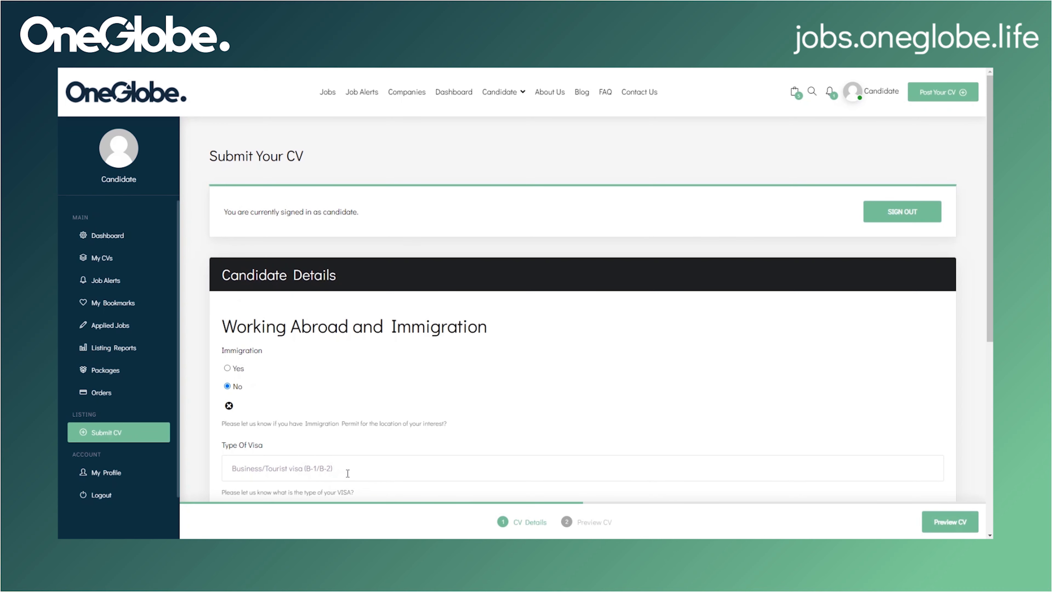
# Step: Answer Yes to Immigration and review the visa type, visa duration, Work Permits and Tax Number answers
pyautogui.scroll(-2, 348, 473)
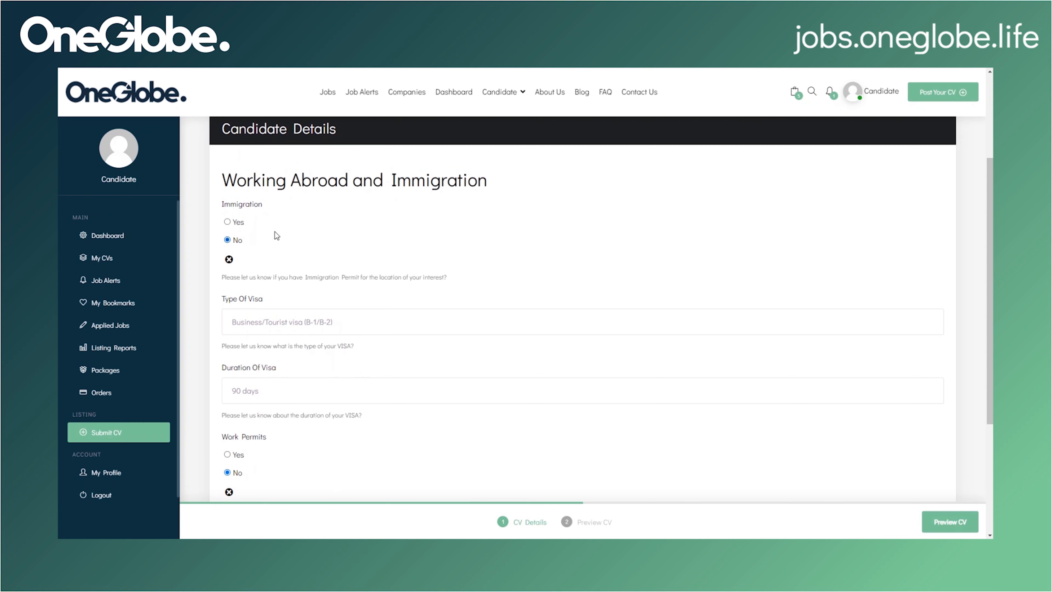
pyautogui.click(227, 222)
pyautogui.click(303, 331)
pyautogui.scroll(-1, 302, 364)
pyautogui.click(234, 343)
pyautogui.scroll(-3, 248, 340)
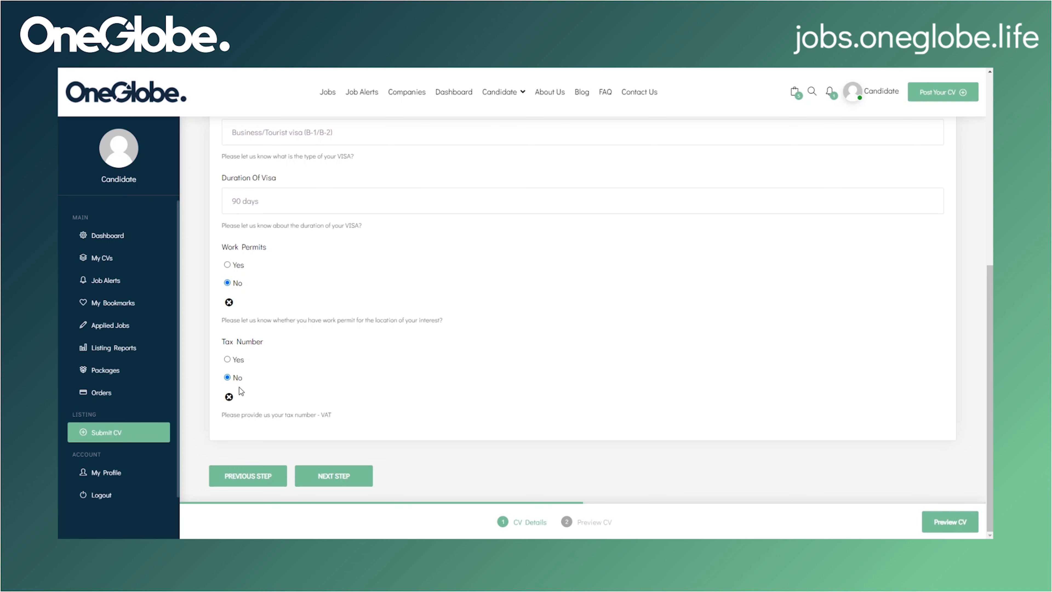
pyautogui.scroll(10, 466, 241)
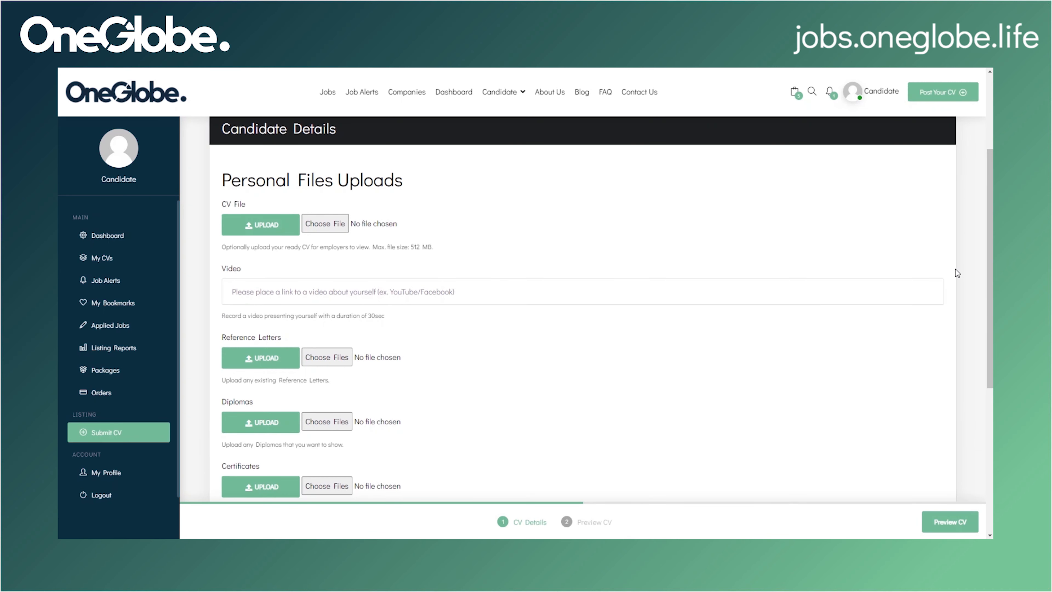
# Step: Pass over the video link field and tick the Privacy Policy consent box
pyautogui.scroll(2, 977, 265)
pyautogui.scroll(-1, 985, 256)
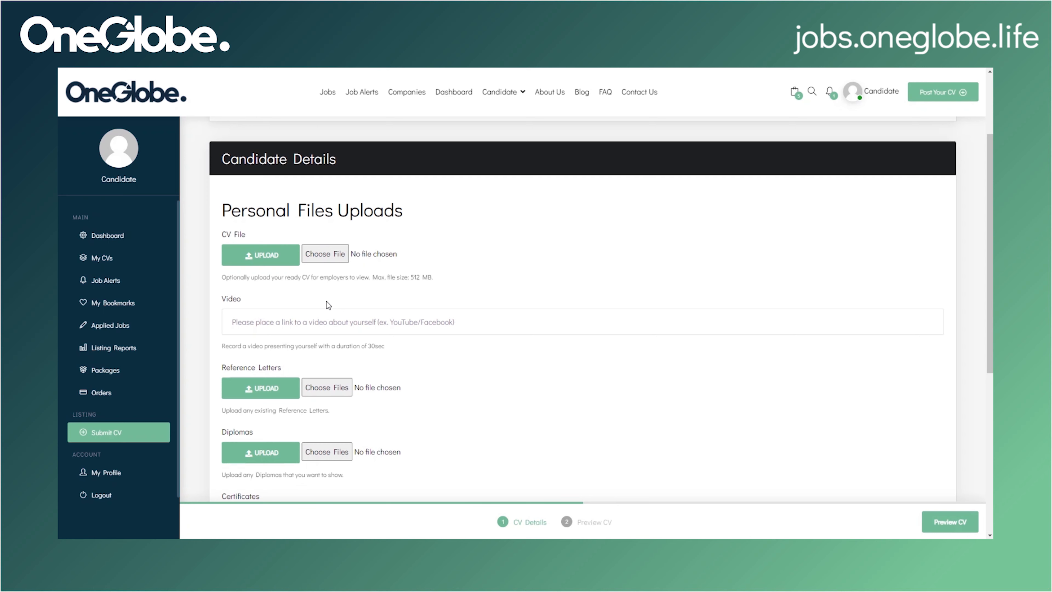
pyautogui.click(276, 323)
pyautogui.scroll(-3, 353, 328)
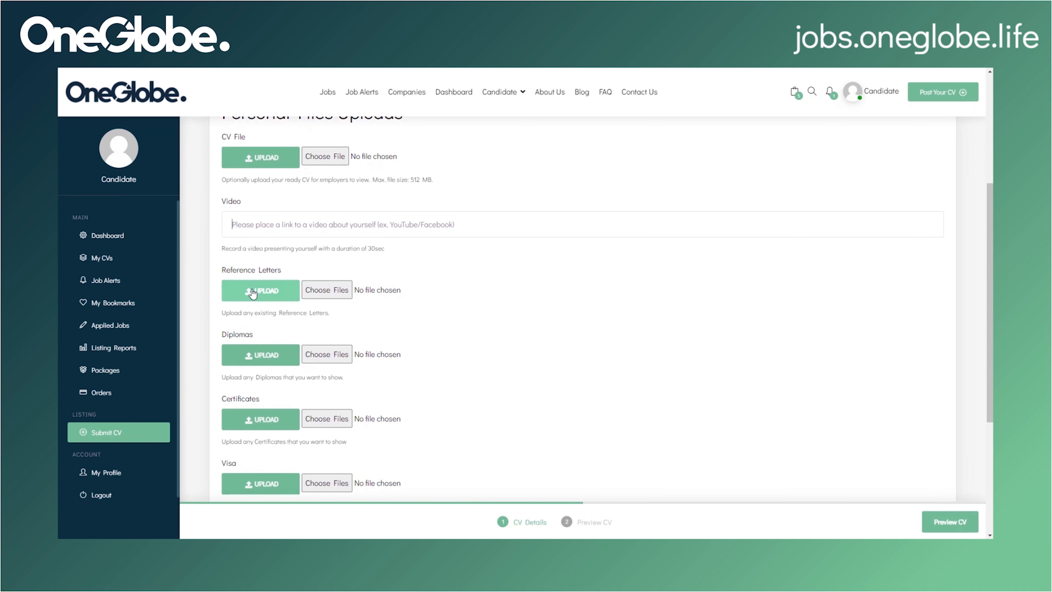
pyautogui.scroll(-3, 336, 312)
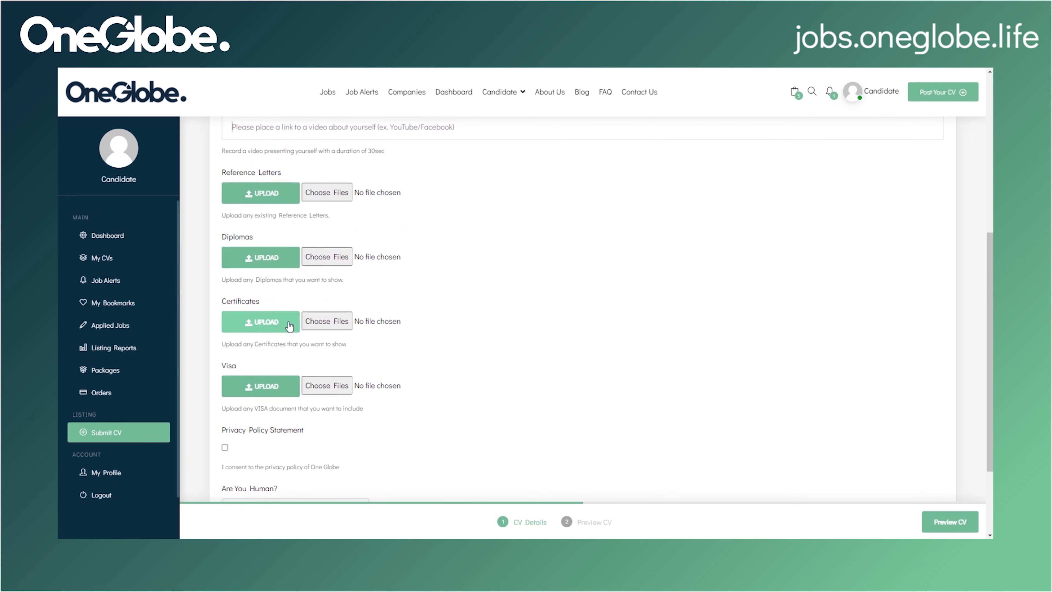
pyautogui.scroll(-2, 289, 327)
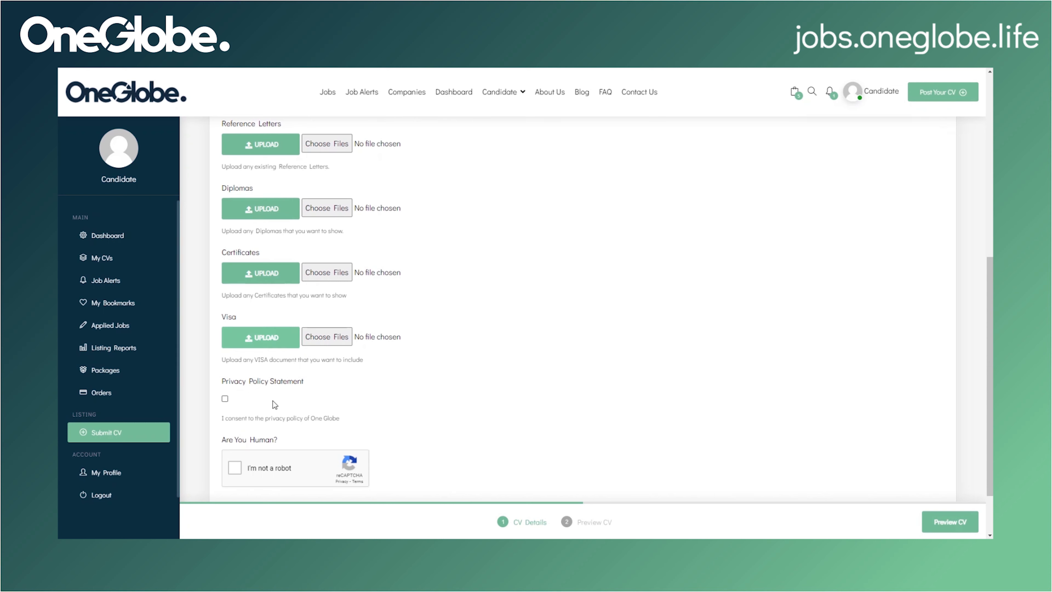
pyautogui.click(225, 399)
# Step: Pass the reCAPTCHA by selecting the three hill images, then preview the CV
pyautogui.scroll(-1, 381, 385)
pyautogui.scroll(-2, 381, 385)
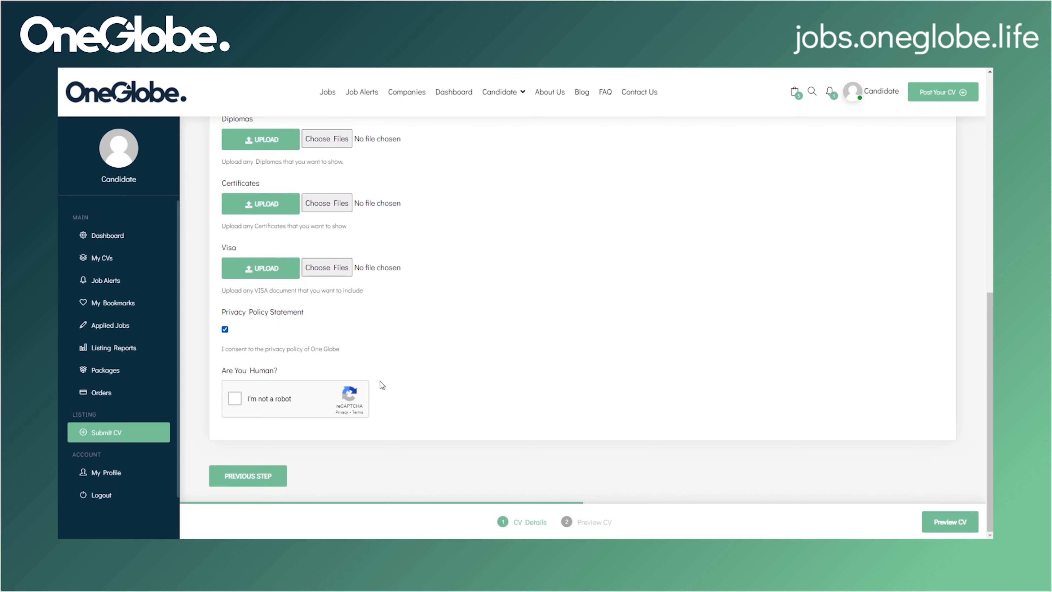
pyautogui.click(234, 398)
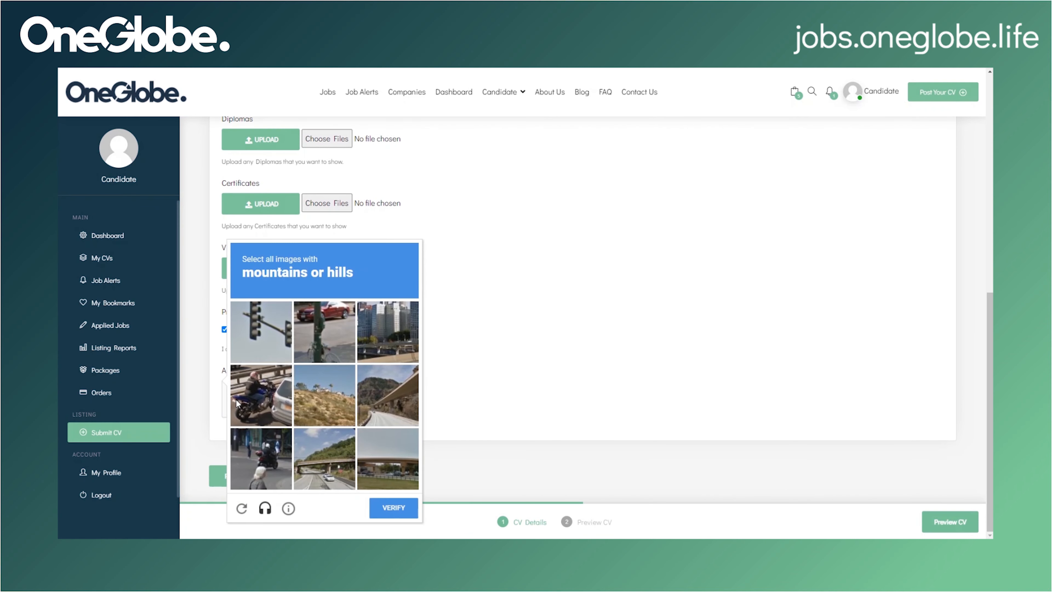
pyautogui.click(311, 402)
pyautogui.click(383, 403)
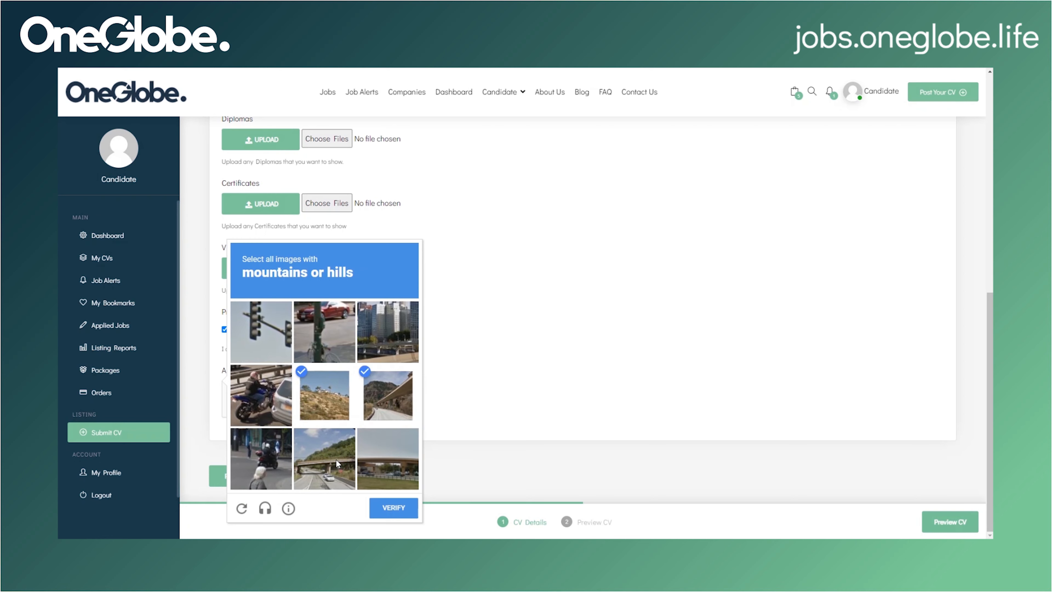
pyautogui.click(337, 459)
pyautogui.click(397, 507)
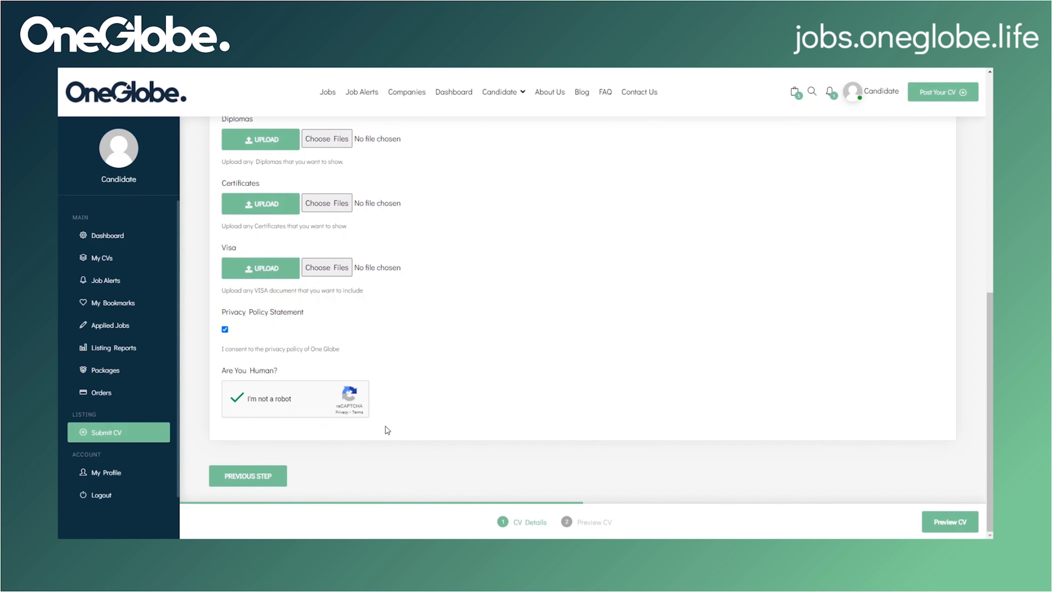
pyautogui.click(953, 529)
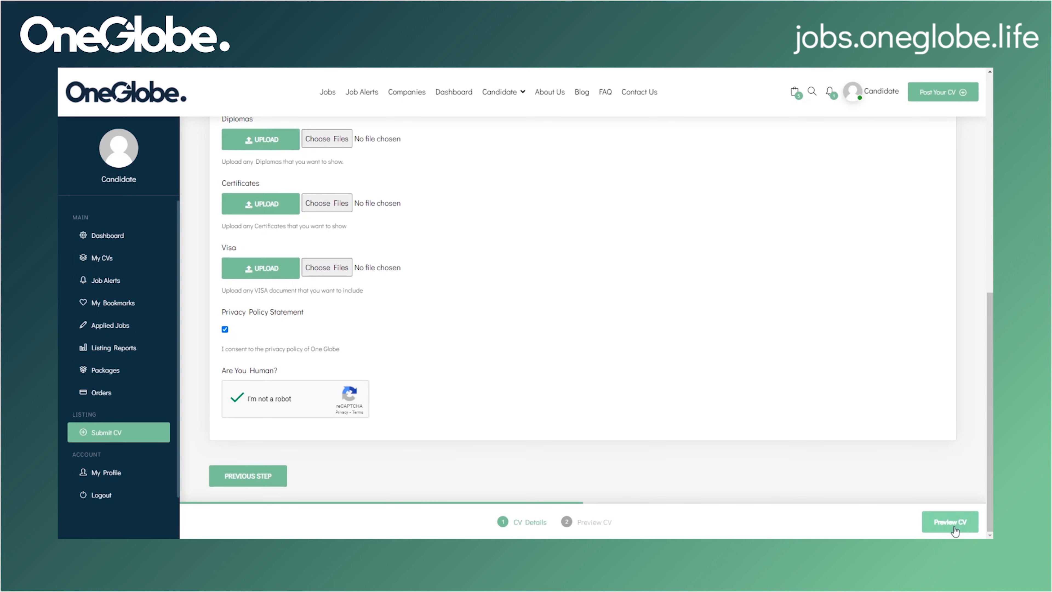
# Step: Review the CV preview and submit it for approval
pyautogui.scroll(-5, 759, 301)
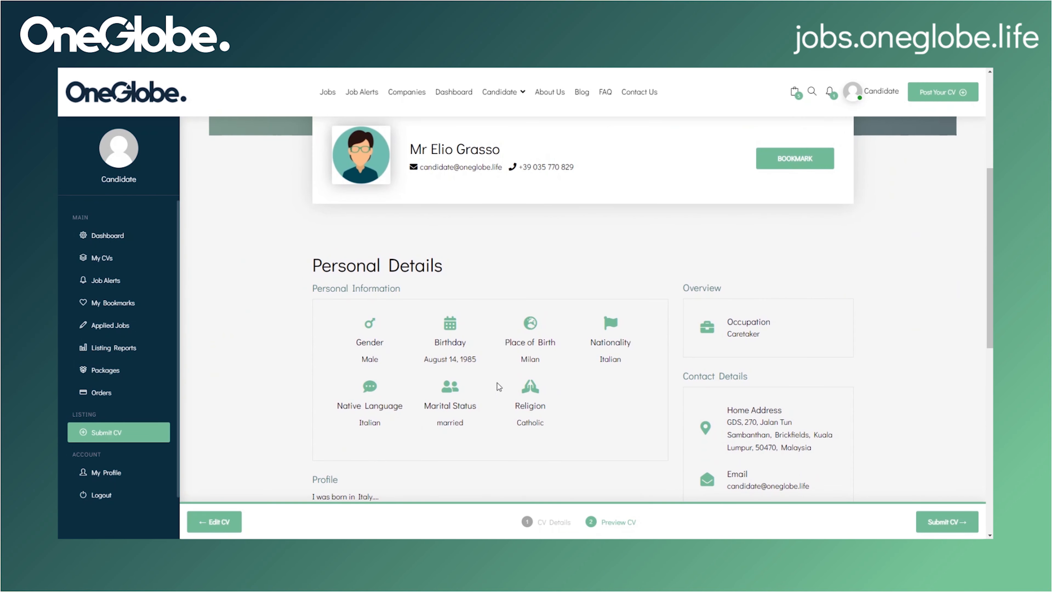
pyautogui.scroll(-10, 499, 387)
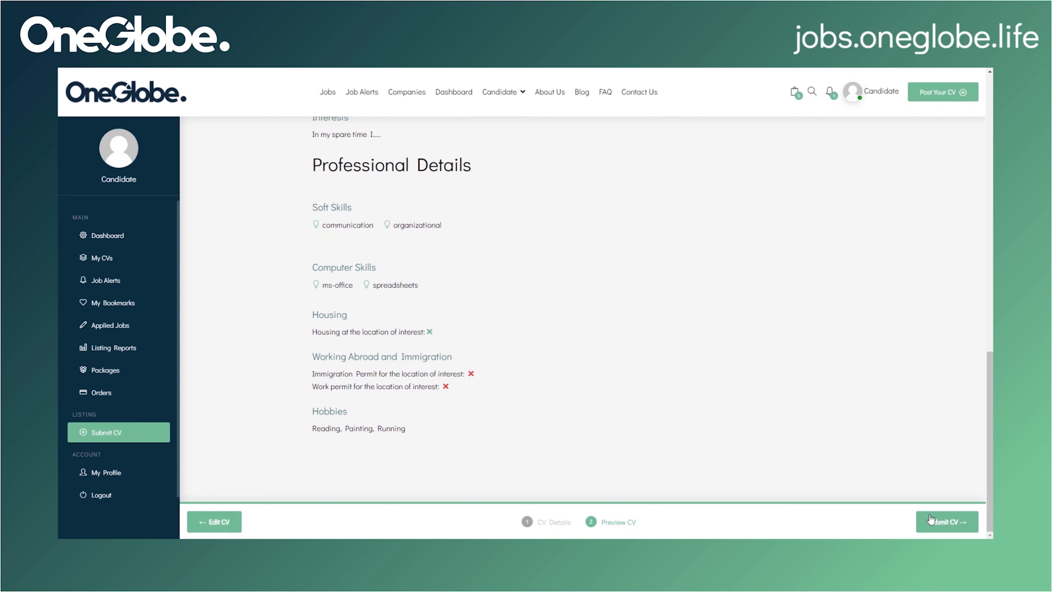
pyautogui.click(945, 524)
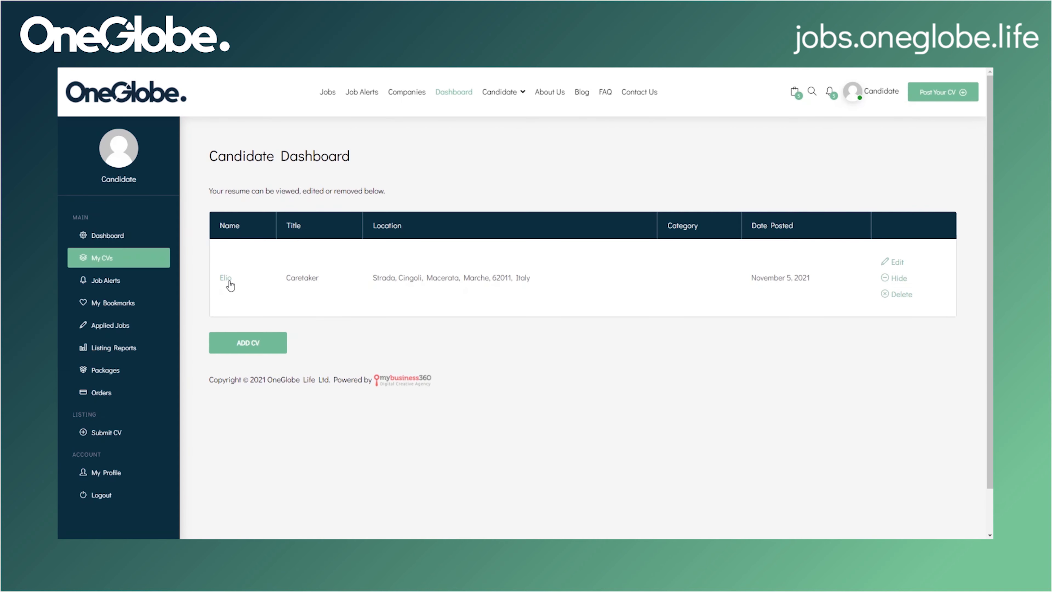
# Step: Generate the Caretaker CV's two-page PDF resume, review it, and return to My CVs
pyautogui.click(229, 285)
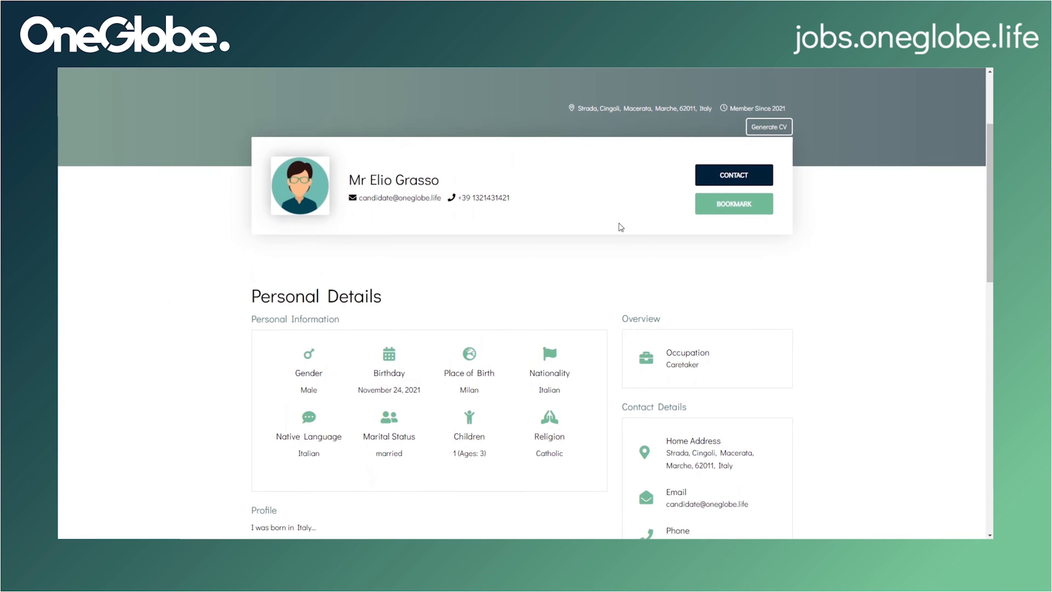
pyautogui.click(784, 126)
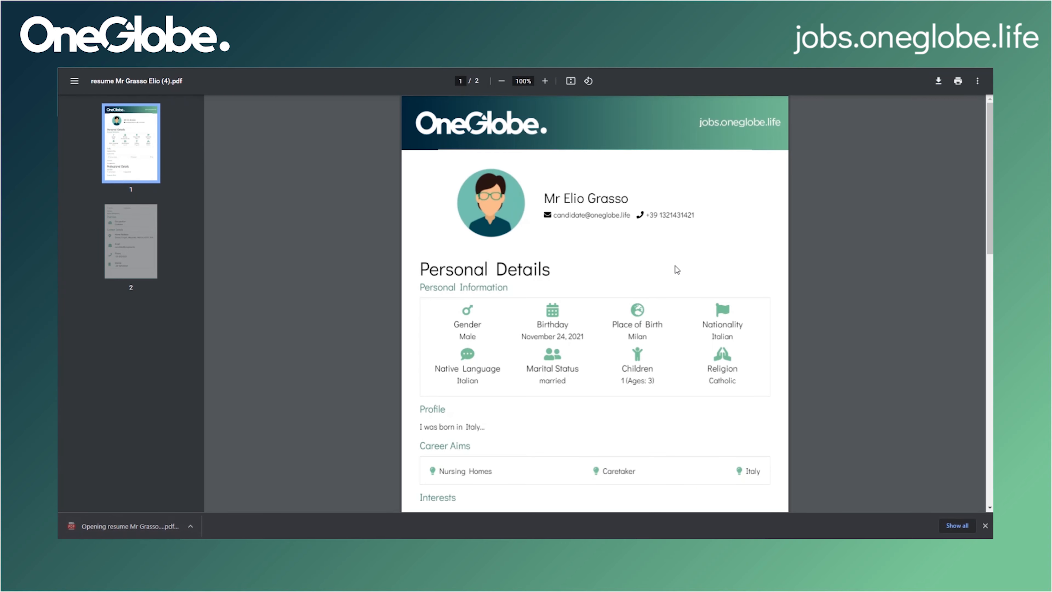
pyautogui.scroll(-8, 676, 269)
pyautogui.scroll(-3, 675, 270)
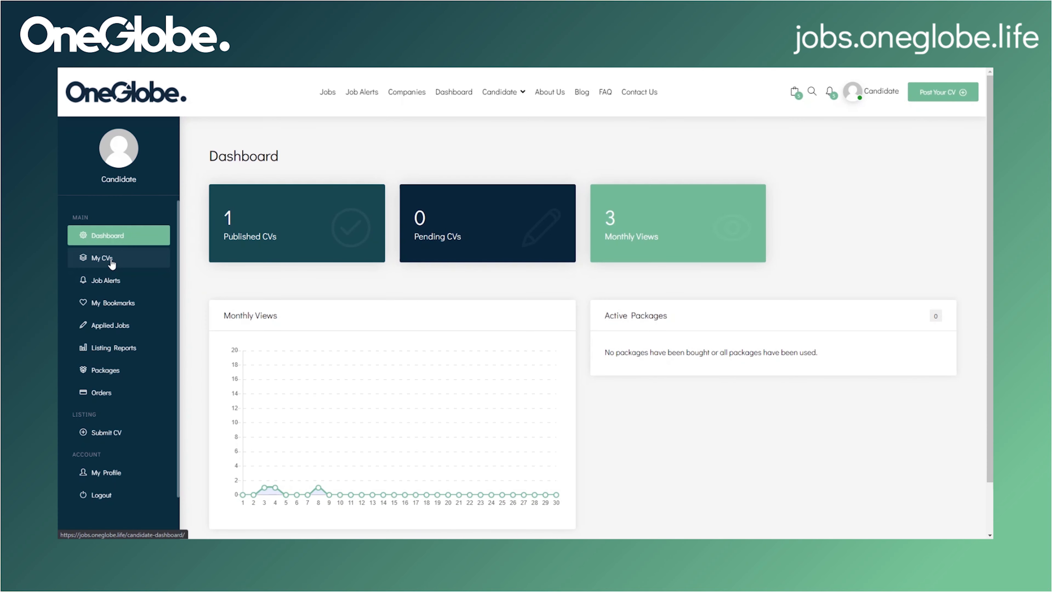
pyautogui.click(110, 261)
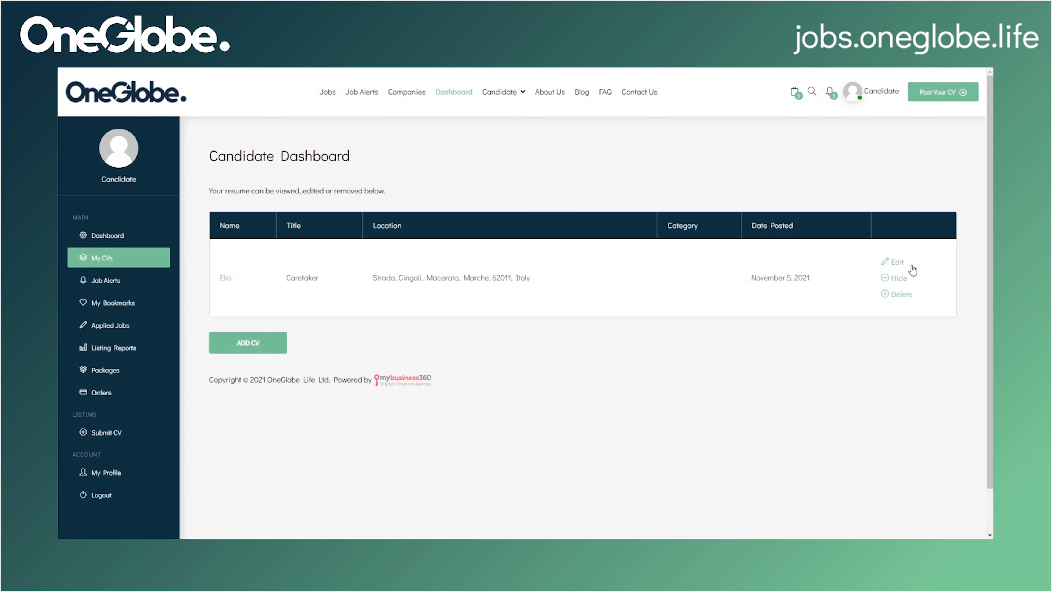